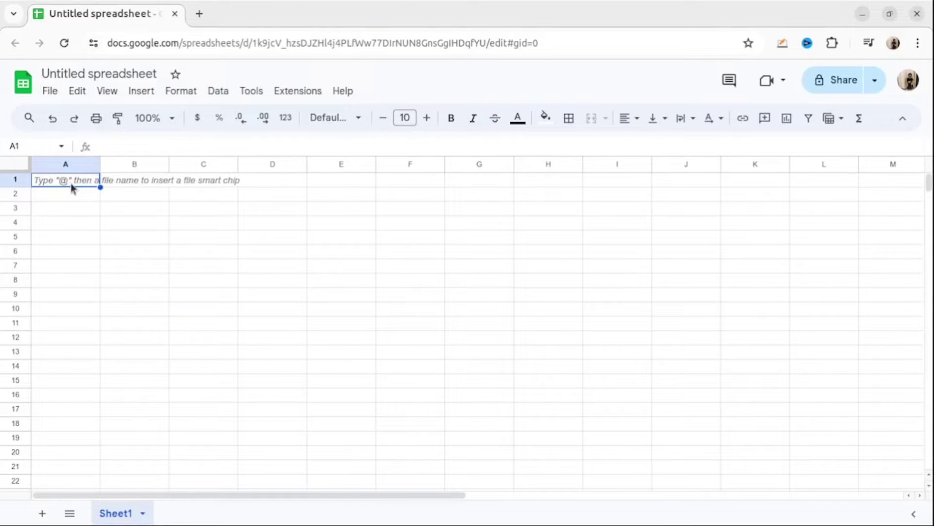
Step: Fill A1:A7 with the series 1–7 and paste a copy into A8:A14
text(1)
key(Return)
text(2)
key(Return)
text(3)
key(Return)
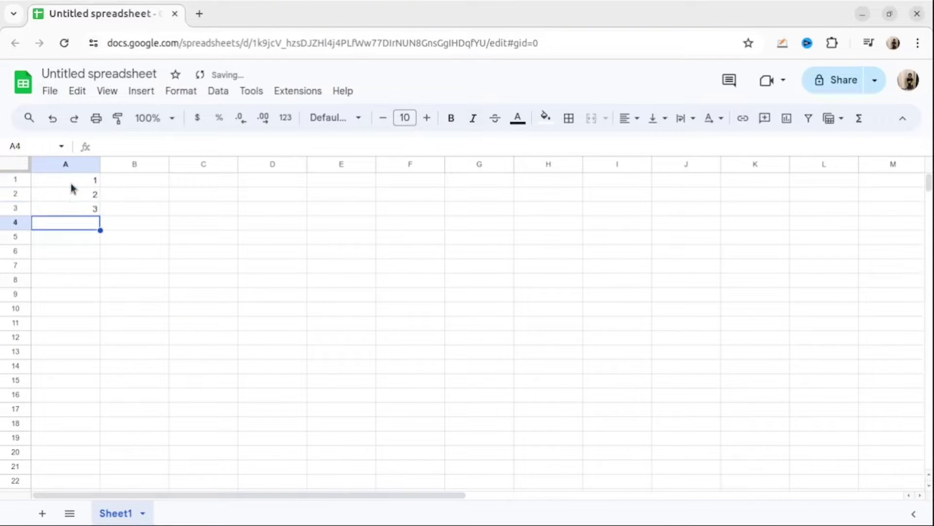
click(71, 181)
shift+click(98, 209)
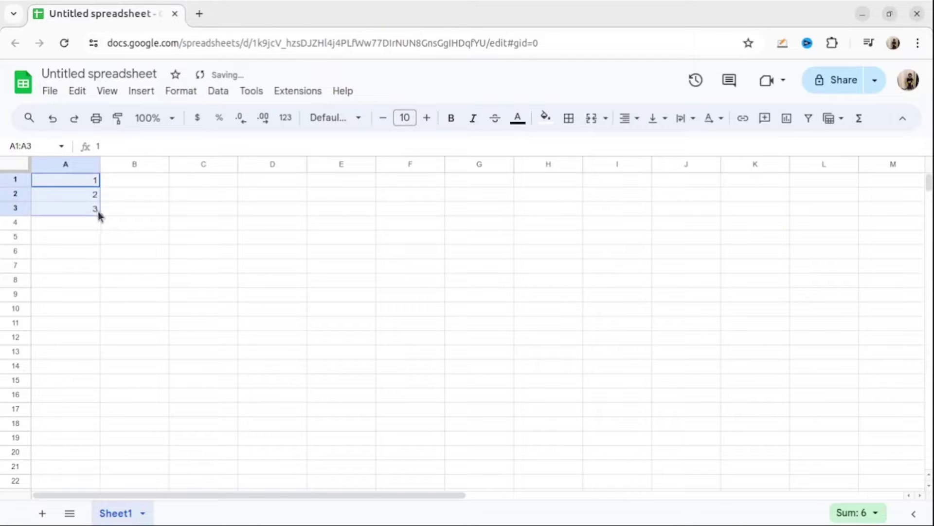
drag(99, 215, 111, 275)
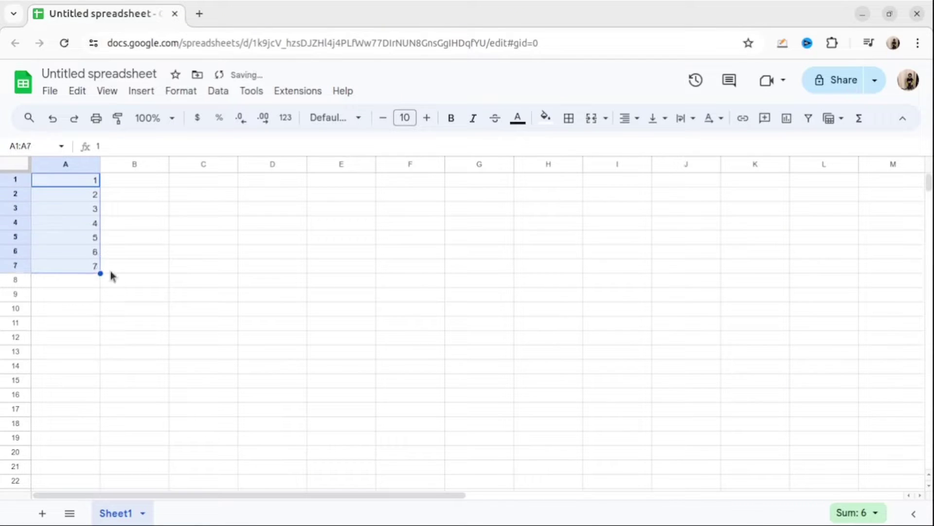
key(ctrl+c)
click(89, 281)
key(ctrl+v)
click(122, 270)
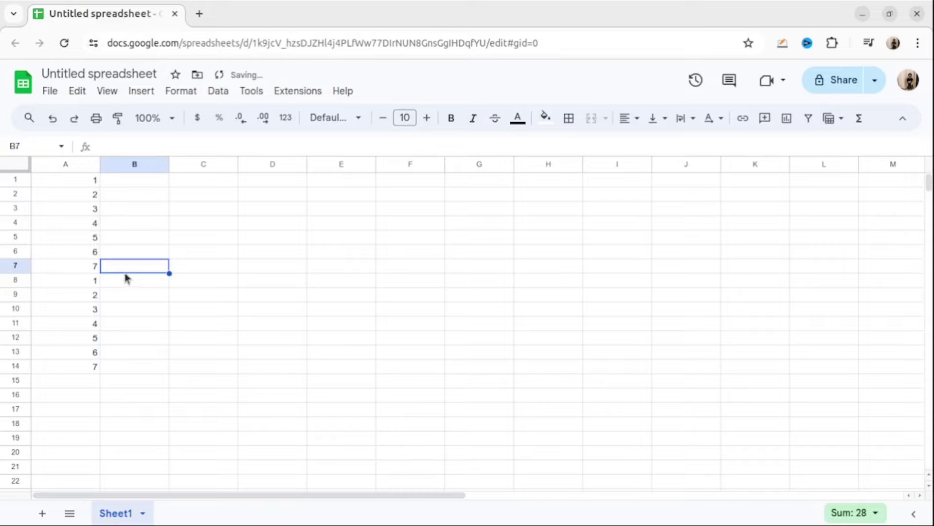
Step: Enter Monday in B1 and fill repeating weekdays down to row 14
click(131, 187)
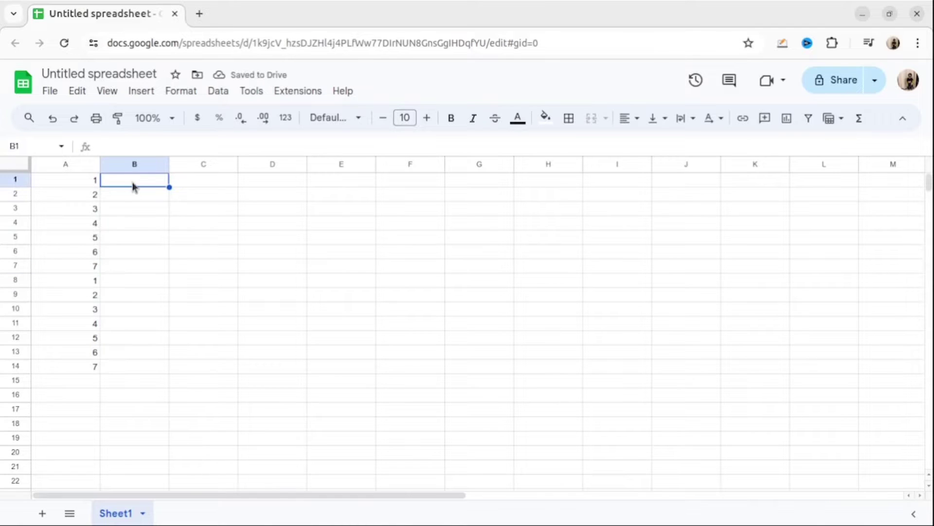
text(Monday)
key(Return)
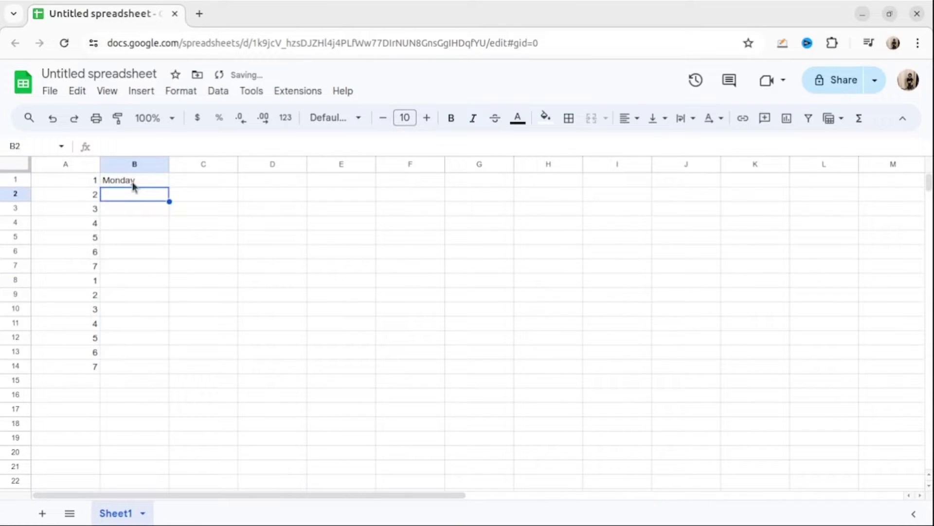
text(T)
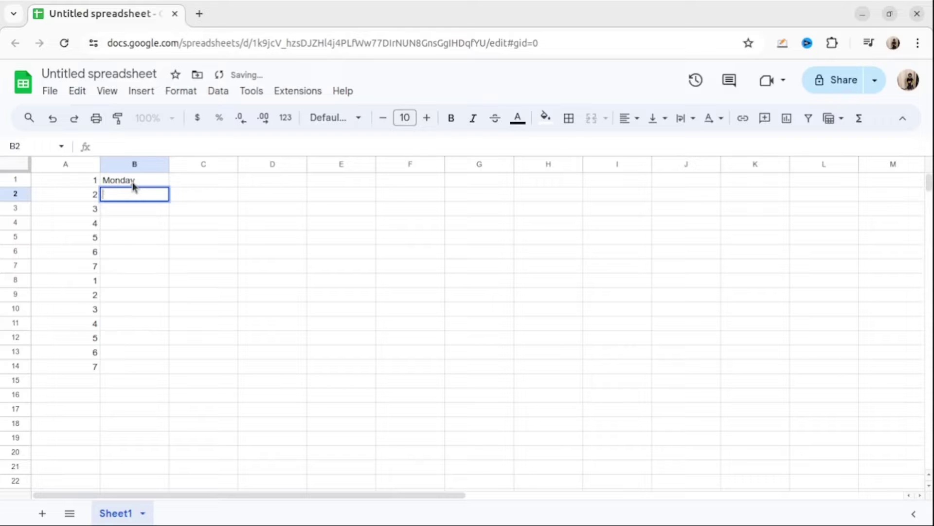
click(133, 184)
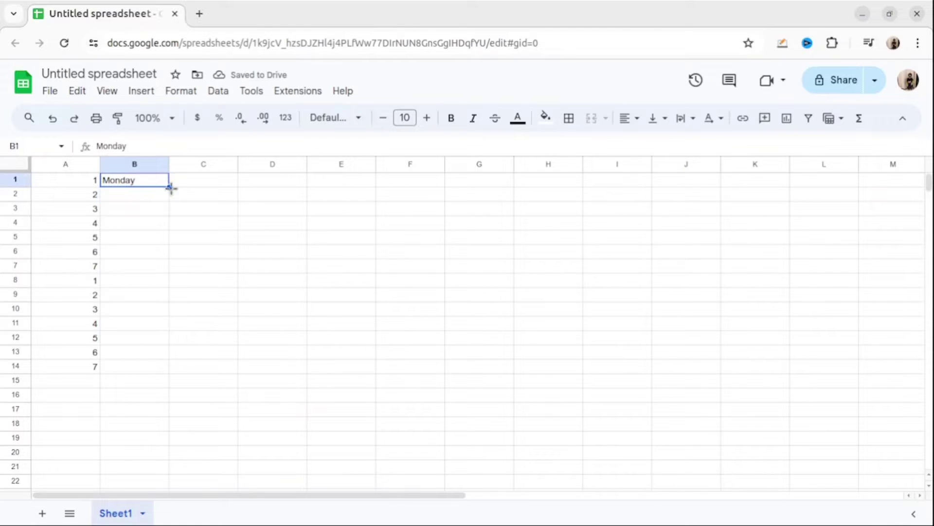
drag(170, 186, 160, 323)
Step: Enter January in C1 to start the month series
click(186, 184)
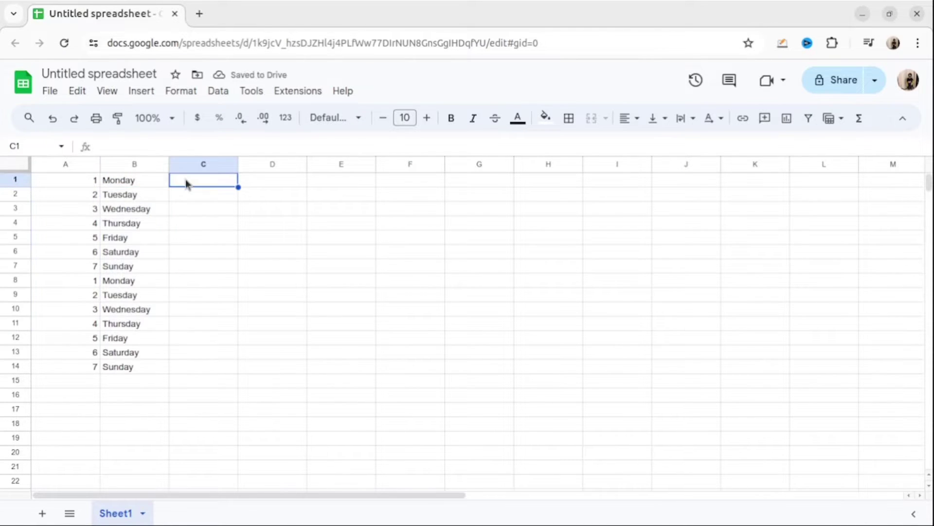
text(J)
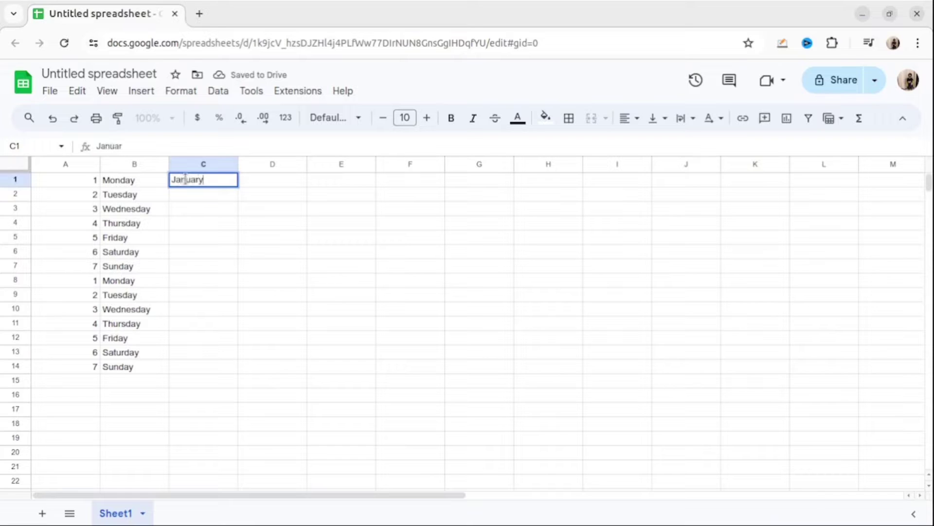
text(anuary)
key(Return)
click(186, 183)
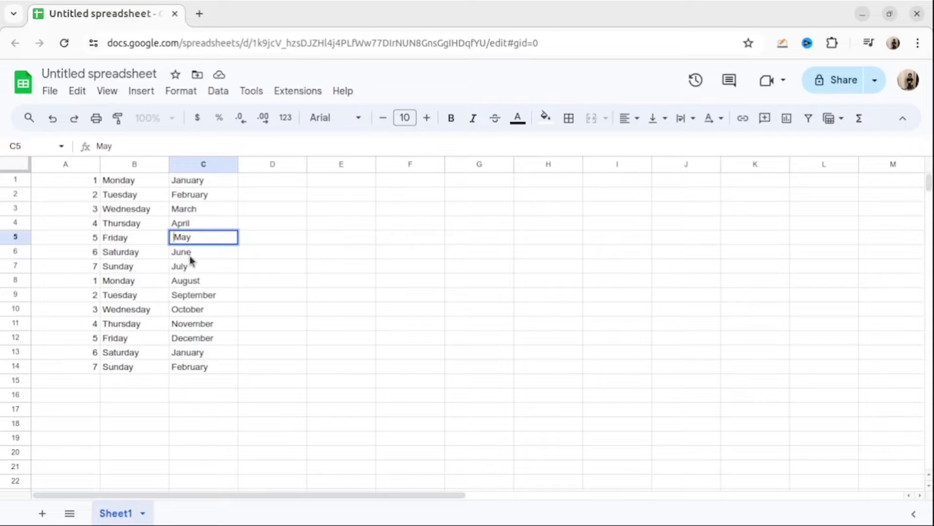
Step: Add leading spaces before the September, Friday and Sunday entries
double_click(176, 294)
click(173, 294)
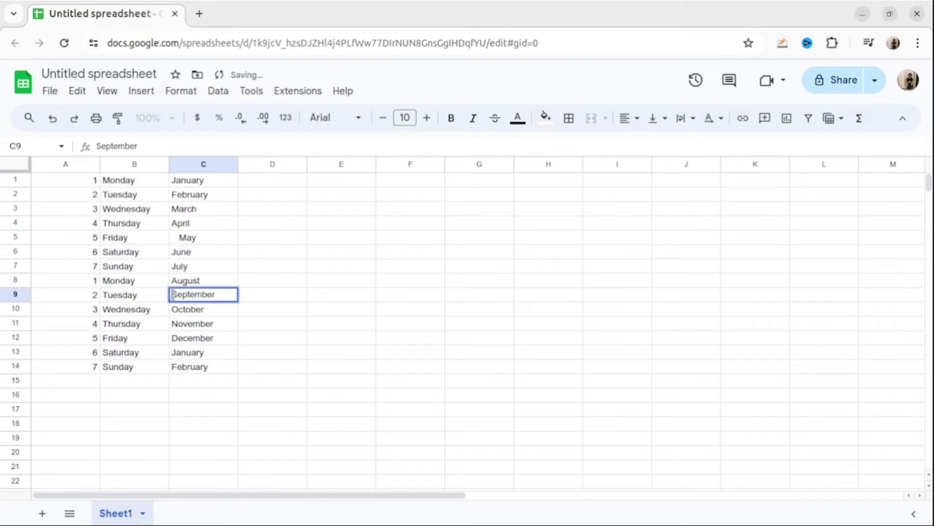
click(111, 337)
double_click(110, 335)
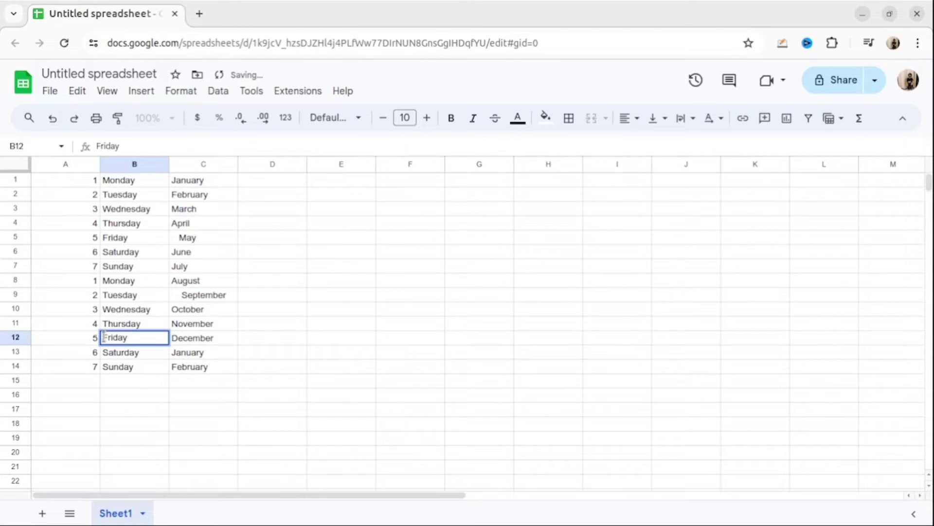
click(229, 356)
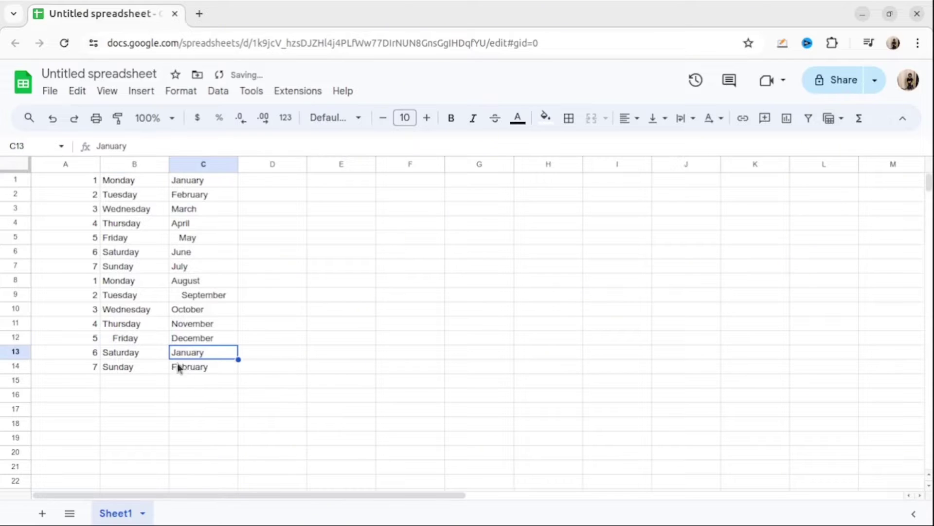
click(105, 268)
double_click(102, 266)
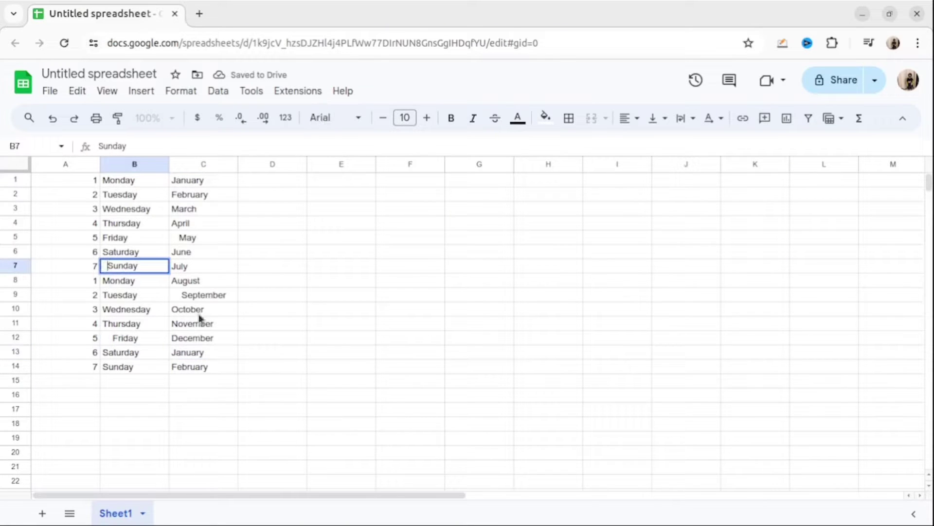
click(242, 367)
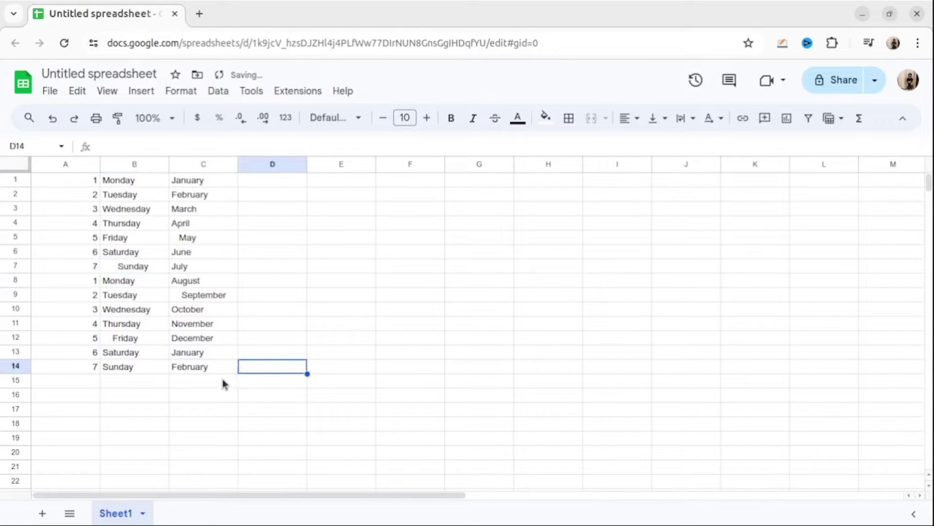
click(224, 370)
Step: Trim whitespace across A1:C14, cleaning the 4 padded cells
shift+click(54, 183)
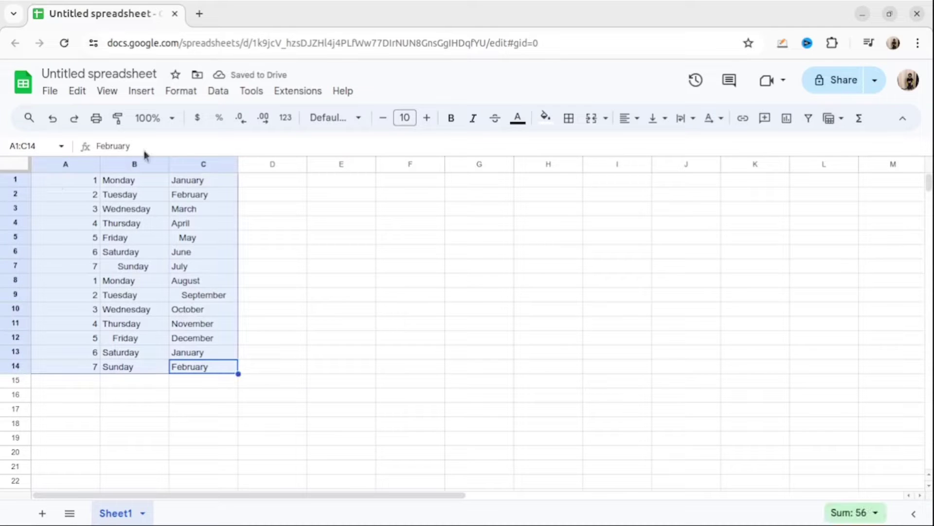
click(218, 92)
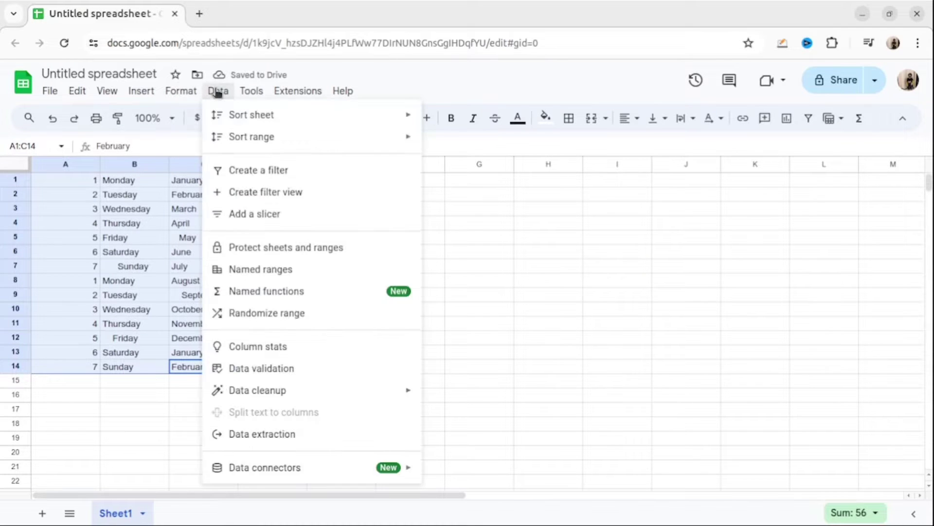
mouse_move(330, 399)
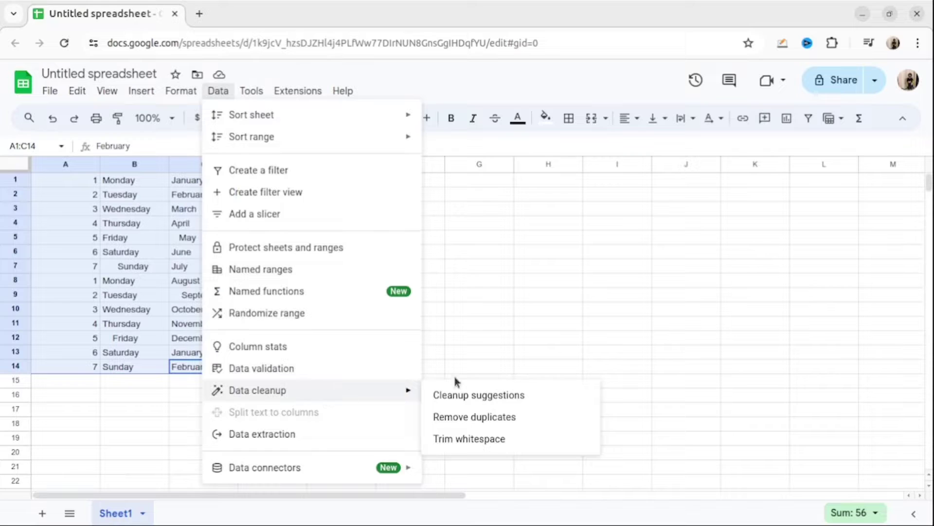
click(503, 440)
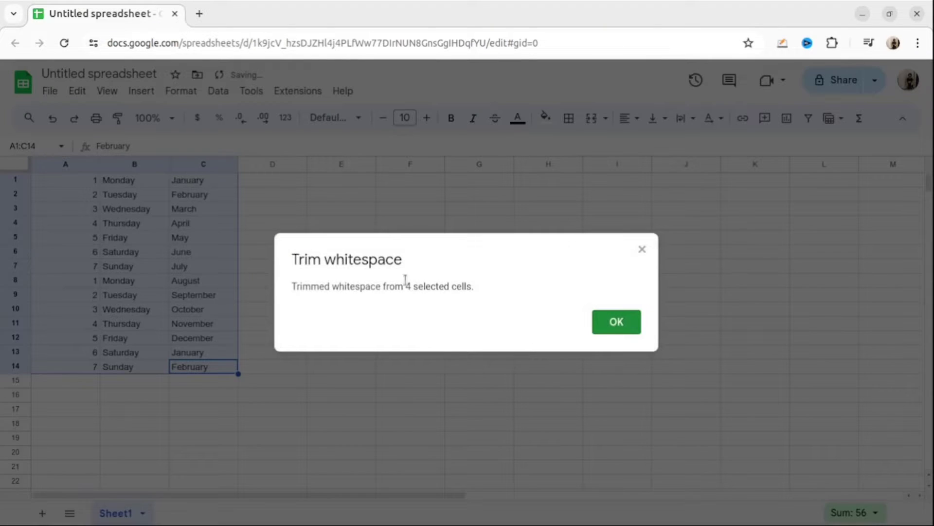
click(614, 323)
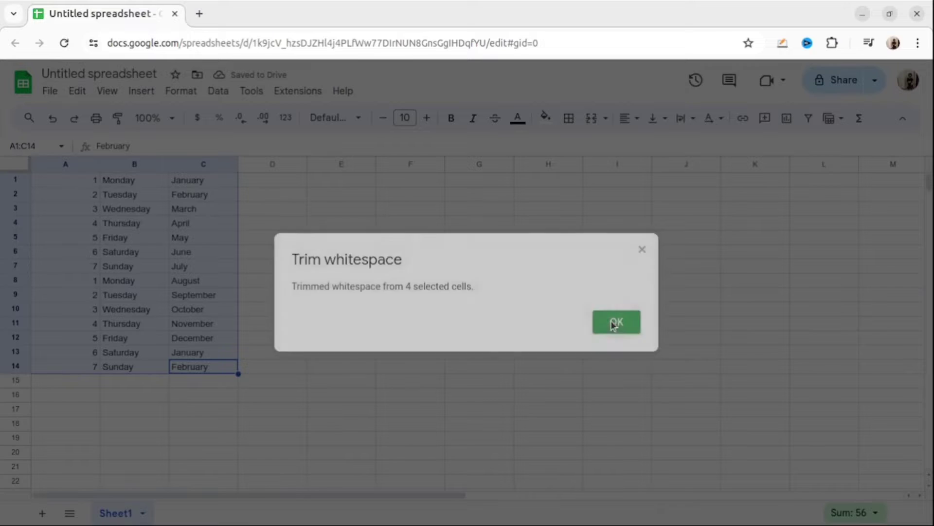
click(181, 91)
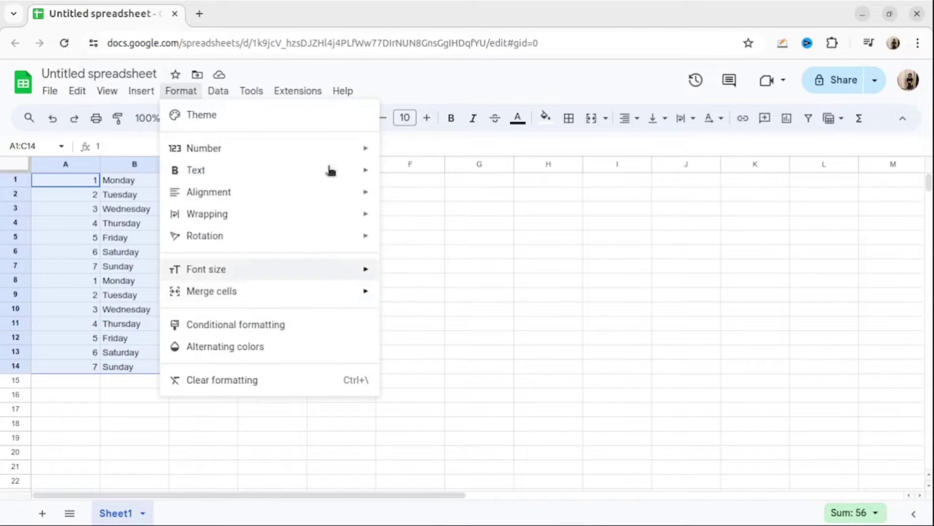
click(218, 91)
Step: Remove duplicate rows, comparing by Column A only
mouse_move(358, 388)
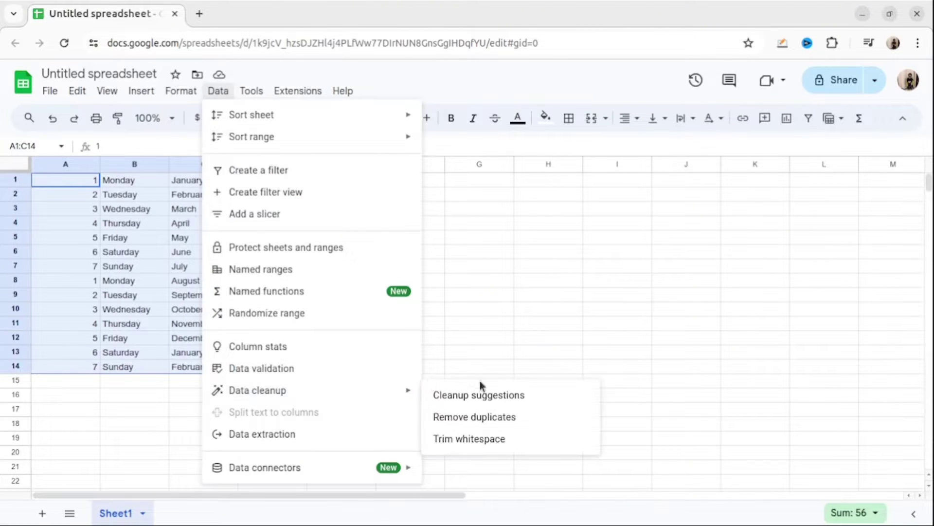
click(471, 416)
click(367, 288)
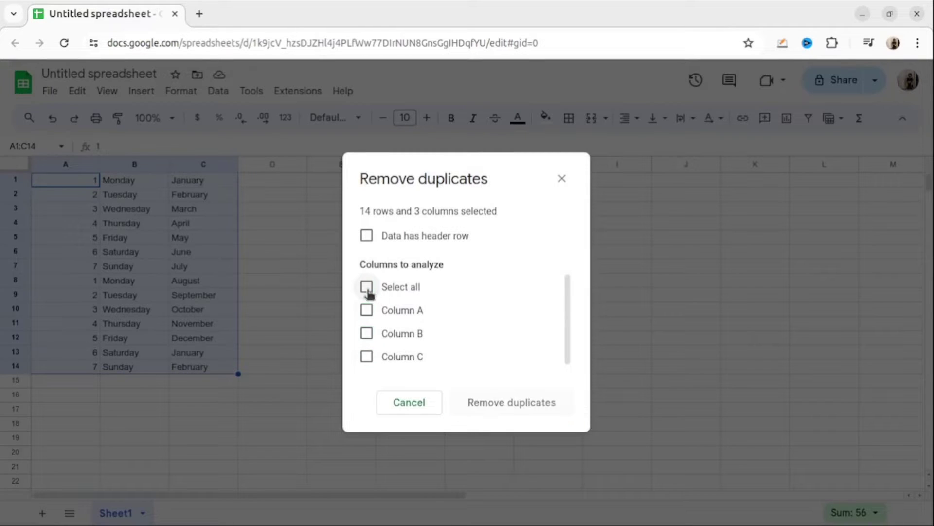
click(367, 310)
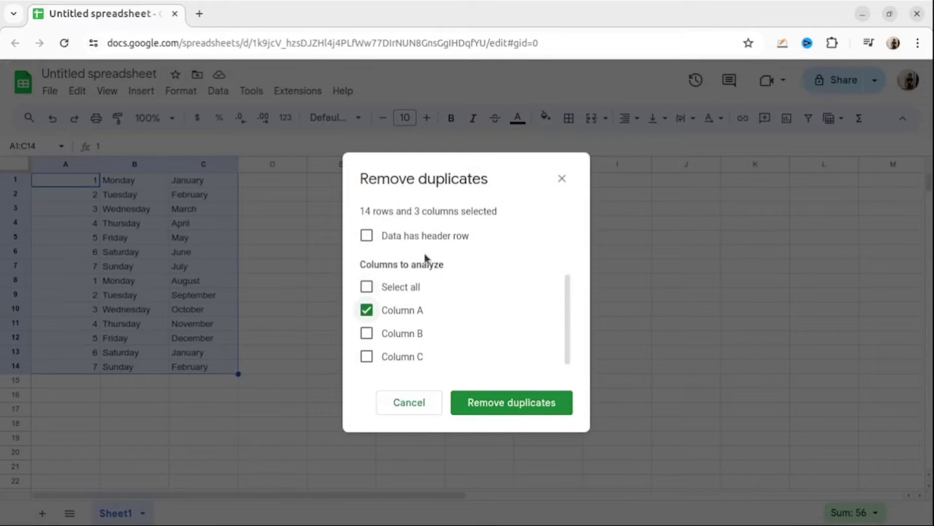
click(507, 403)
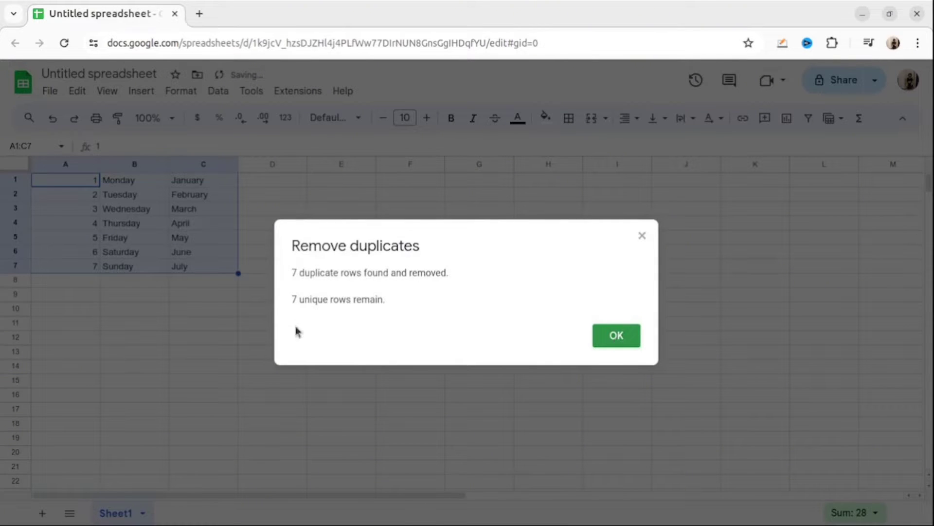
click(615, 336)
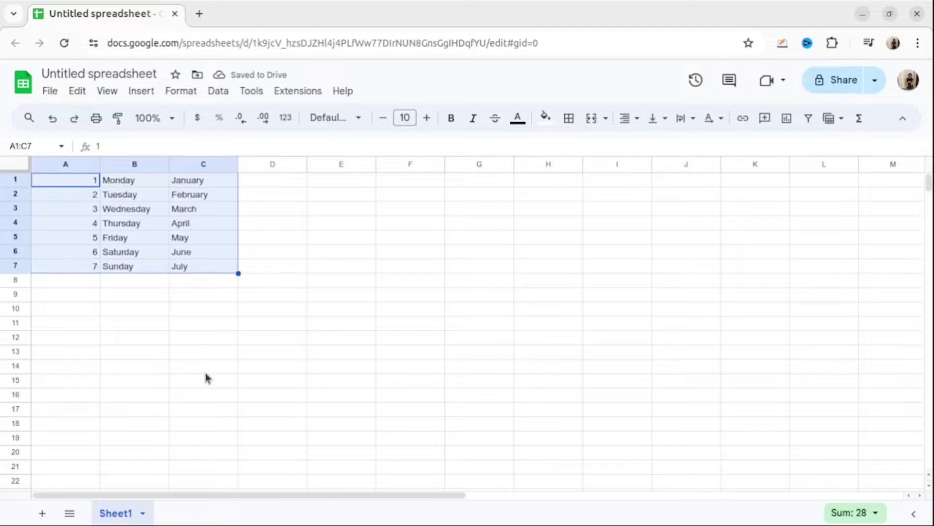
Step: Select A1:A7 of the remaining rows for copying
click(196, 284)
click(90, 181)
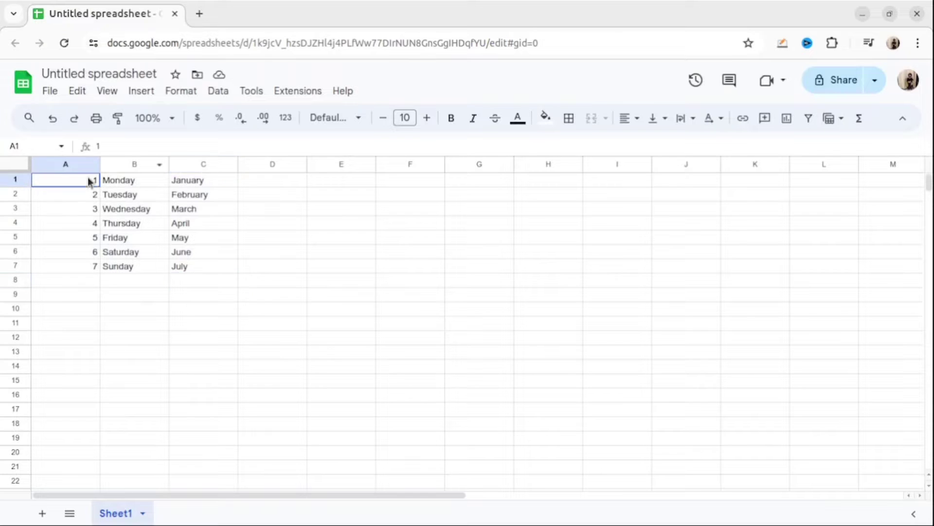
shift+click(84, 269)
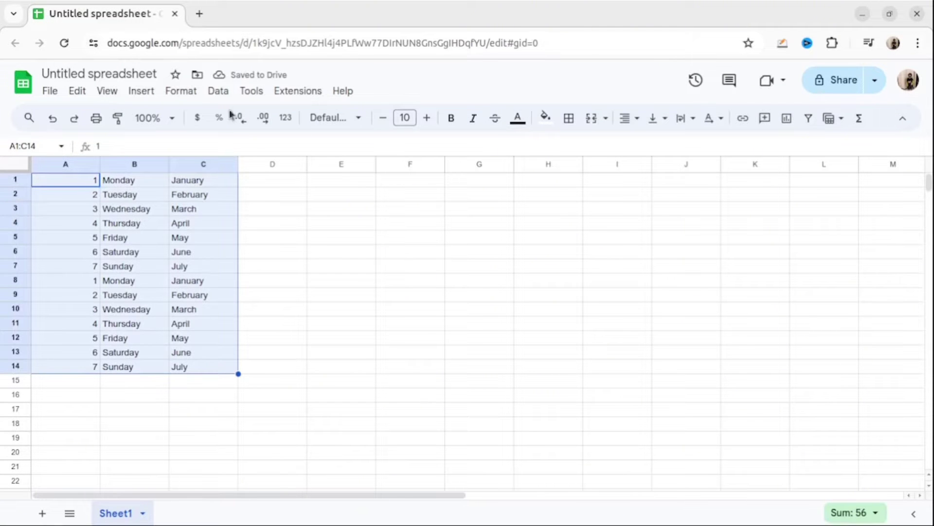
Step: Apply the default grey alternating colours with a header band to A1:C14
click(181, 91)
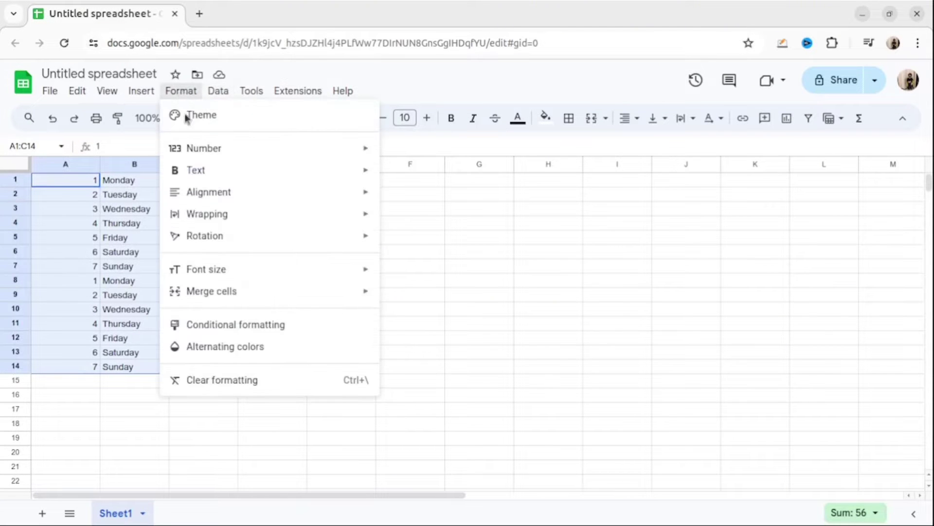
click(232, 347)
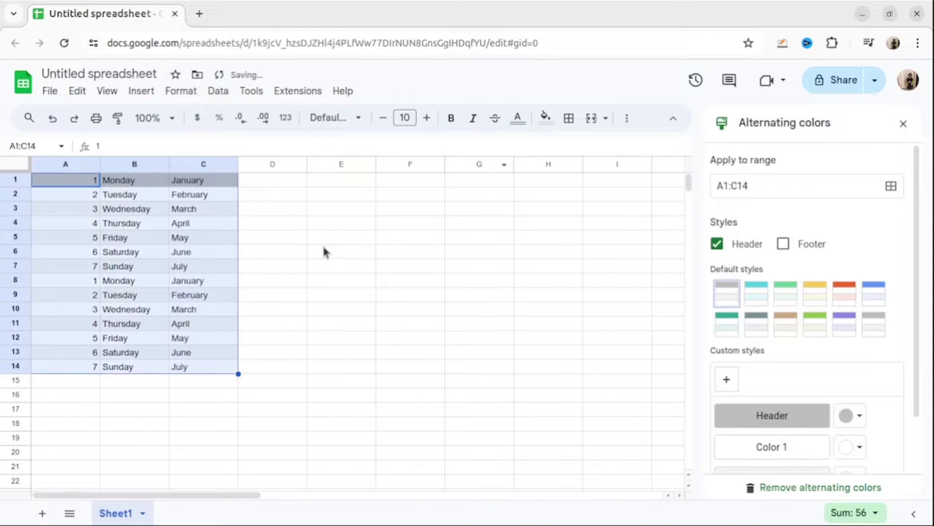
click(325, 252)
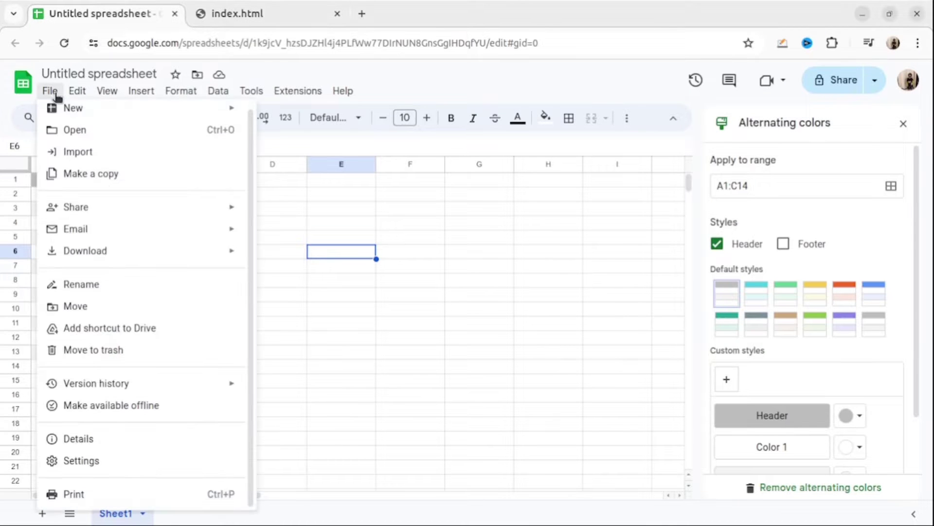
Step: Publish Sheet1 to the web as embed code and copy the iframe snippet
mouse_move(73, 206)
click(278, 237)
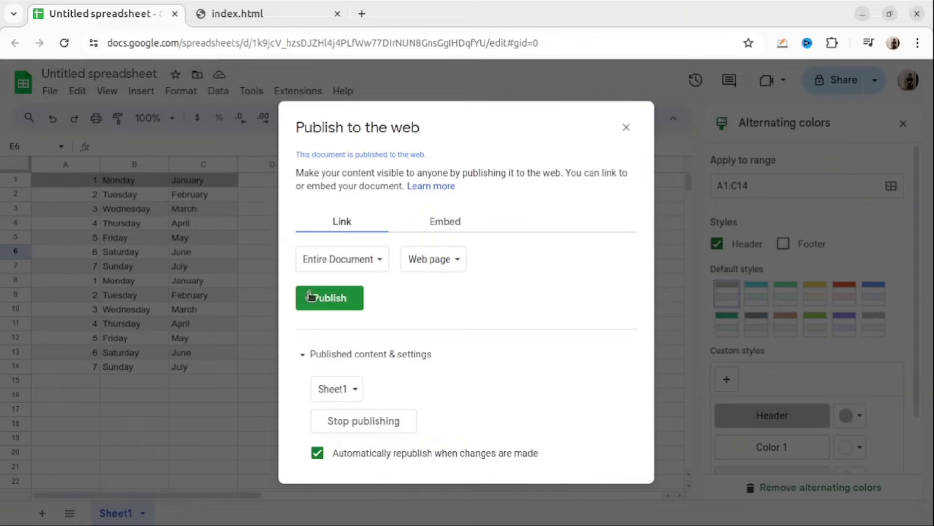
click(436, 218)
click(365, 264)
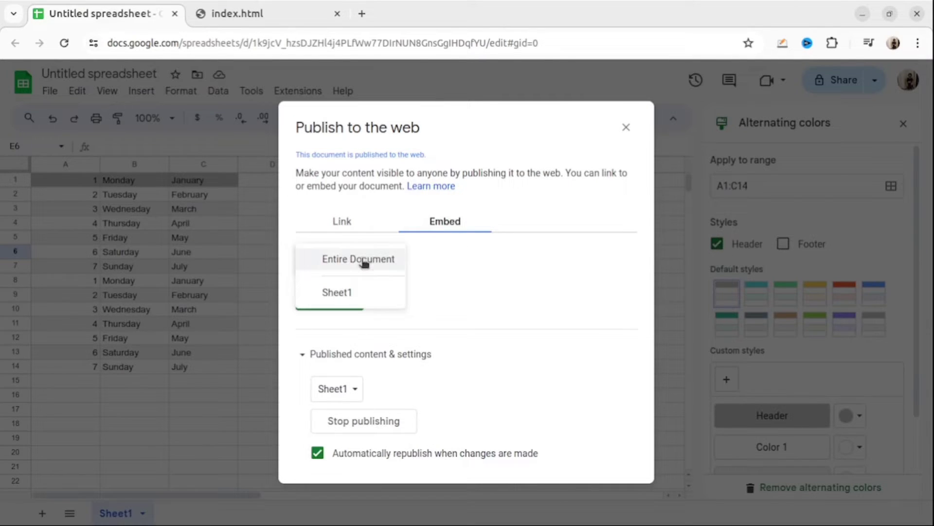
click(343, 292)
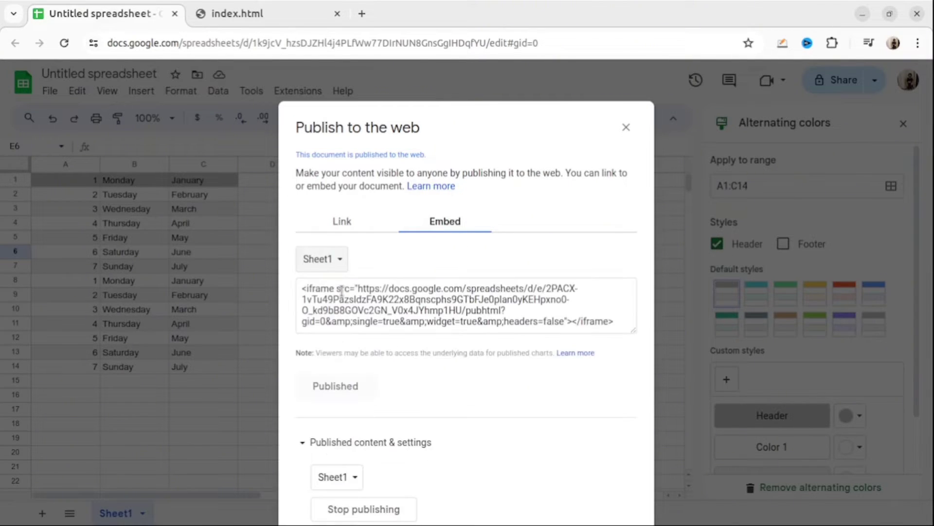
click(453, 330)
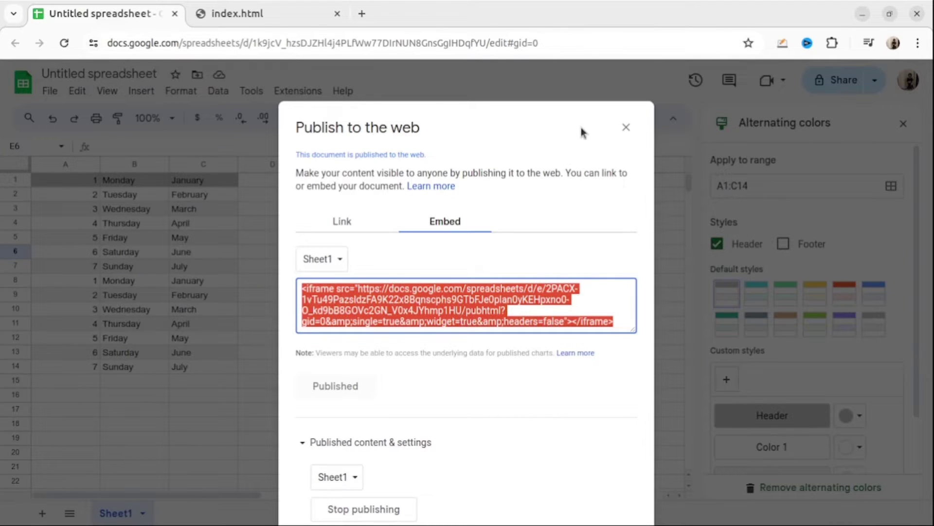
click(626, 80)
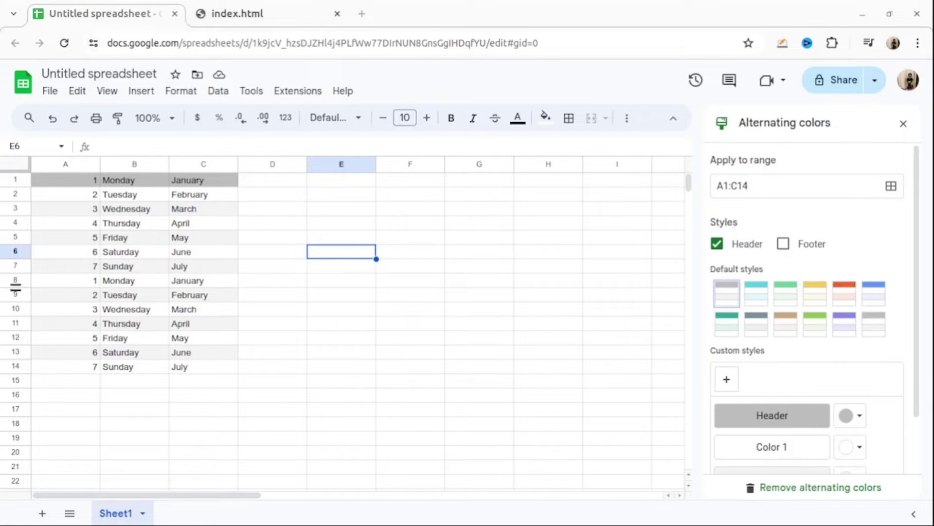
Step: Save index.html in nano and view the embedded Sheet1 page in the browser
drag(0, 272, 366, 120)
key(Up)
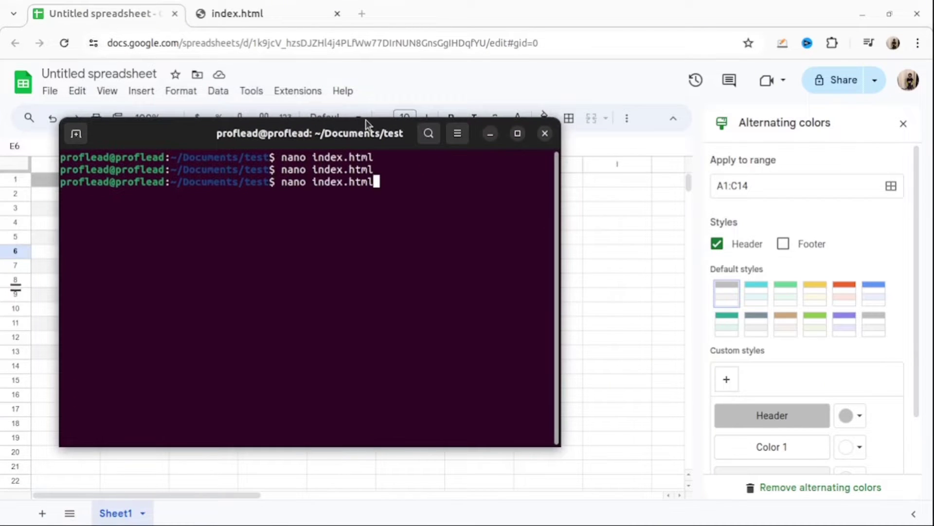
key(Return)
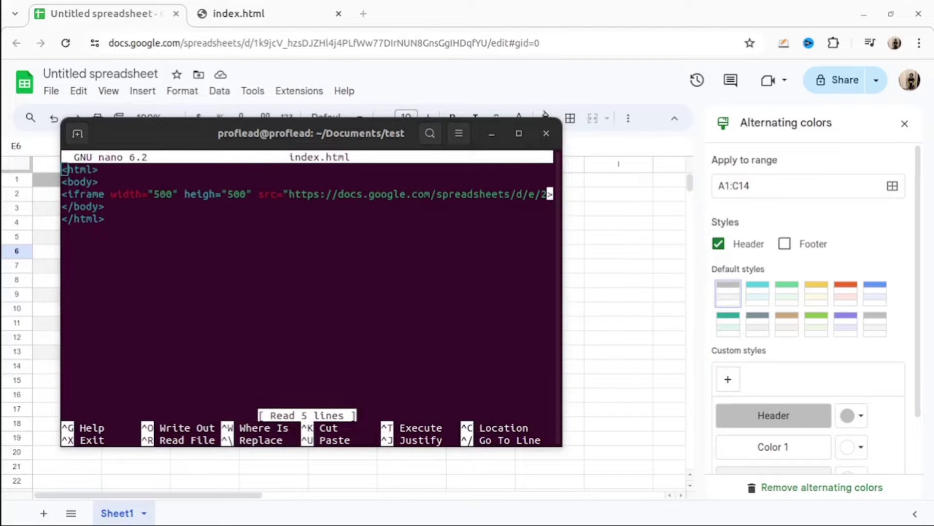
key(ctrl+o)
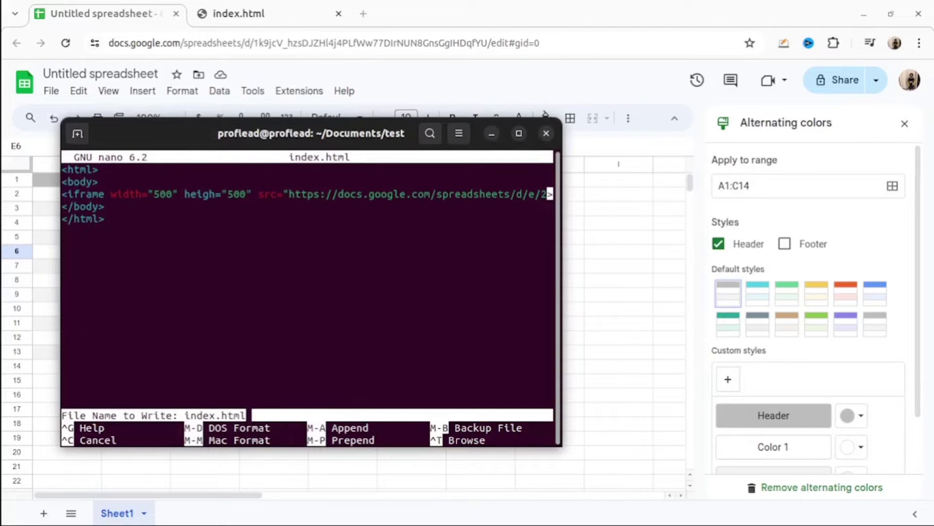
key(Return)
key(ctrl+x)
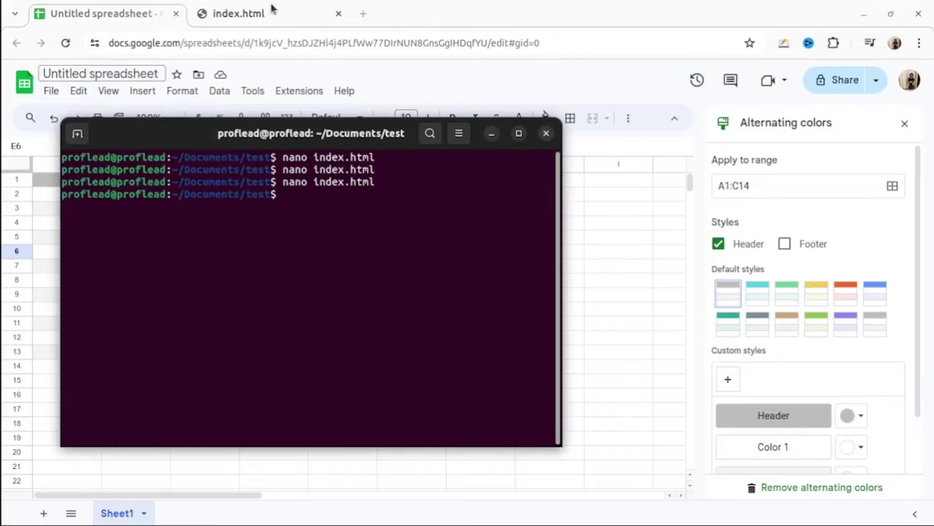
click(271, 12)
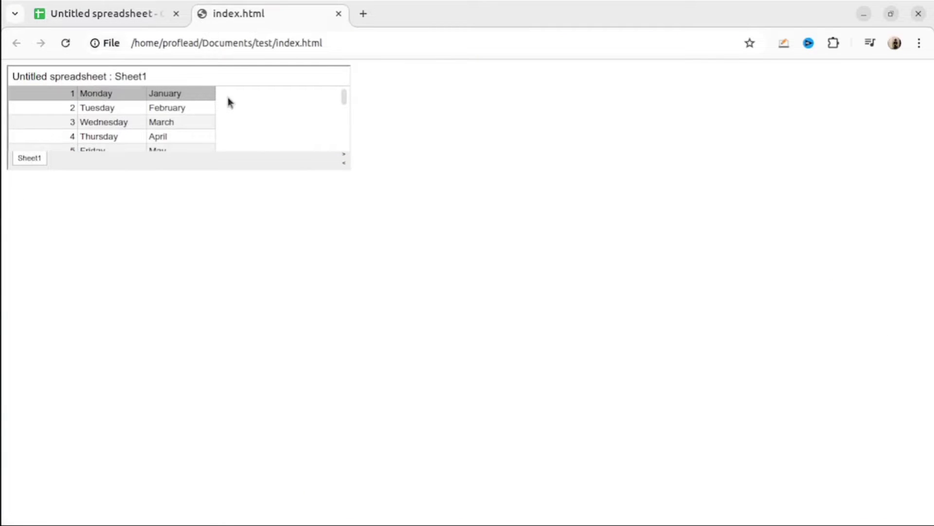
scroll(224, 105, down, 2)
scroll(210, 116, up, 2)
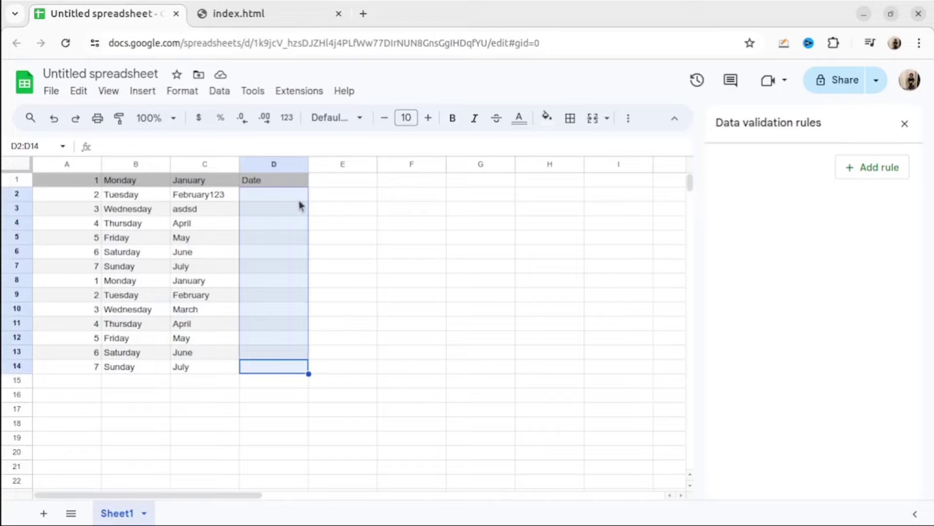
Step: Add a validation rule requiring valid dates in D2:D14, rejecting invalid input
click(220, 91)
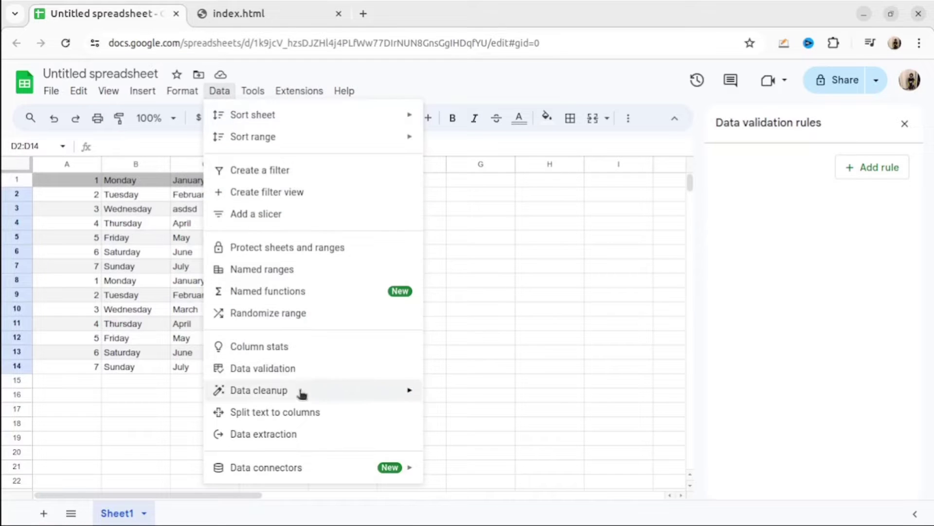
click(304, 369)
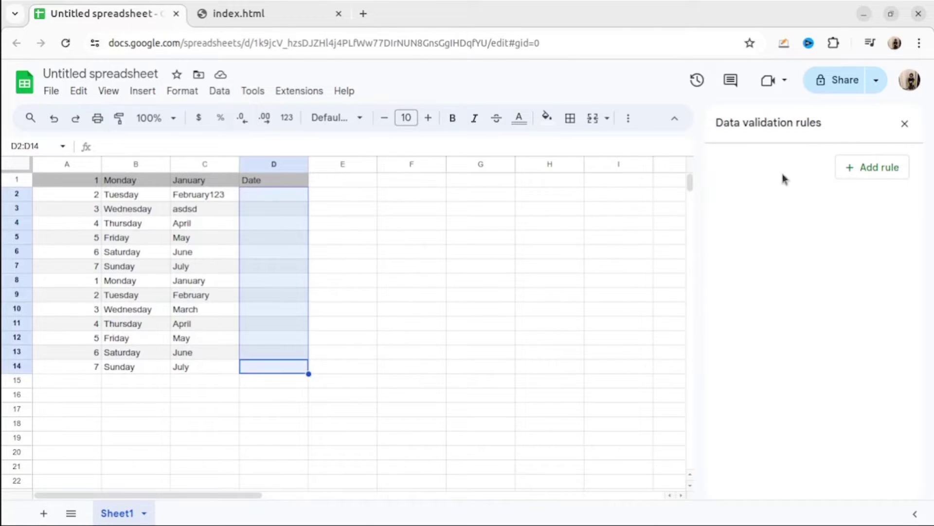
click(861, 167)
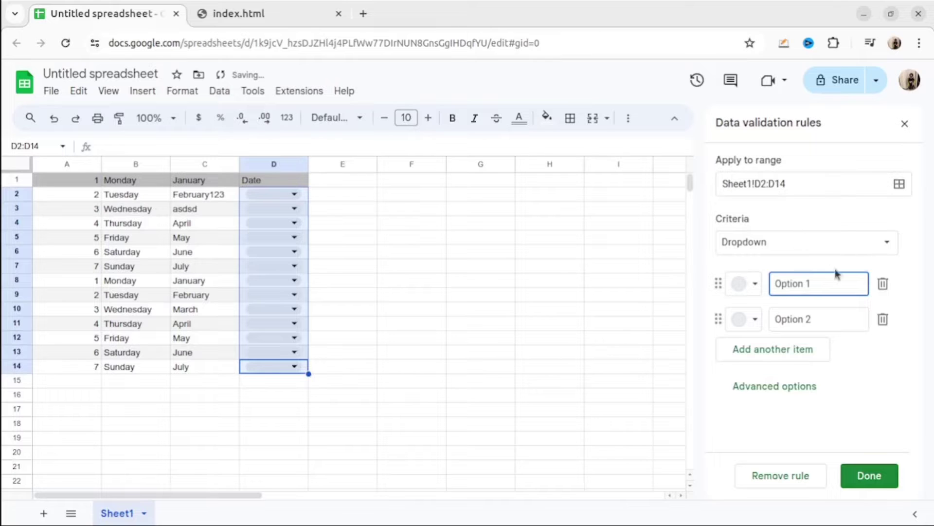
click(818, 247)
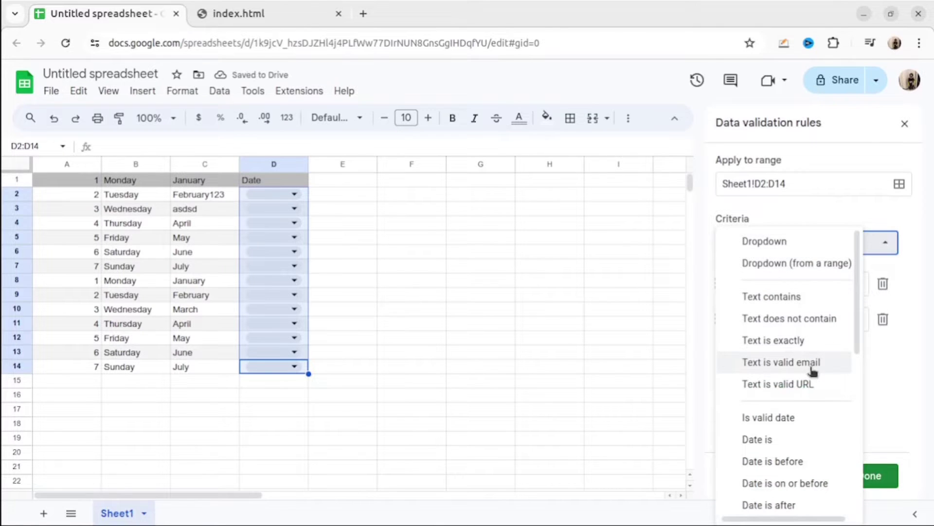
click(795, 419)
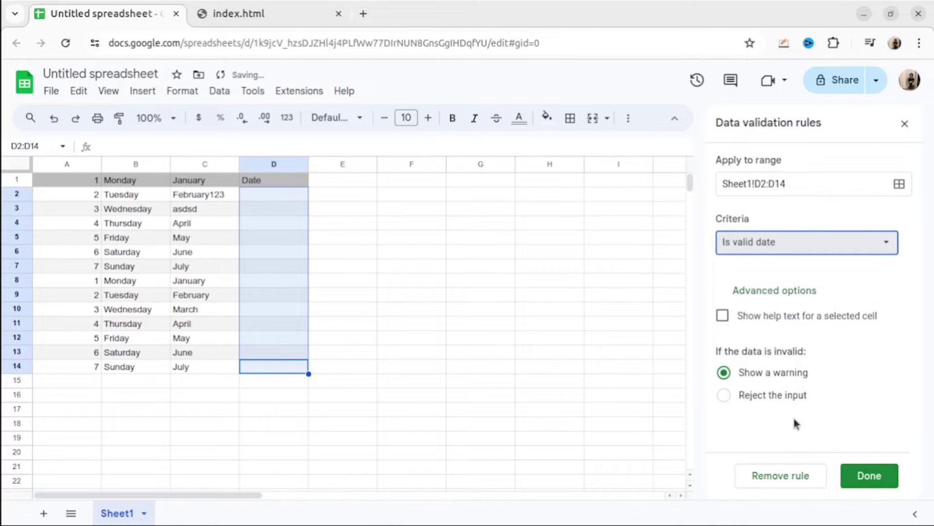
click(780, 395)
click(868, 477)
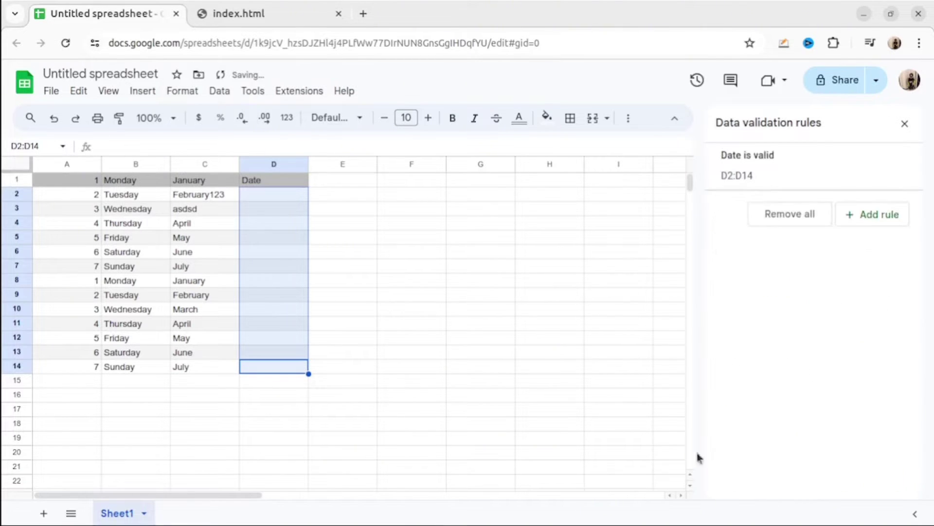
click(355, 226)
Step: Pick dates April 25, April 9 and April 10, 2024 for D2, D3, D9; test invalid text in D6
double_click(275, 194)
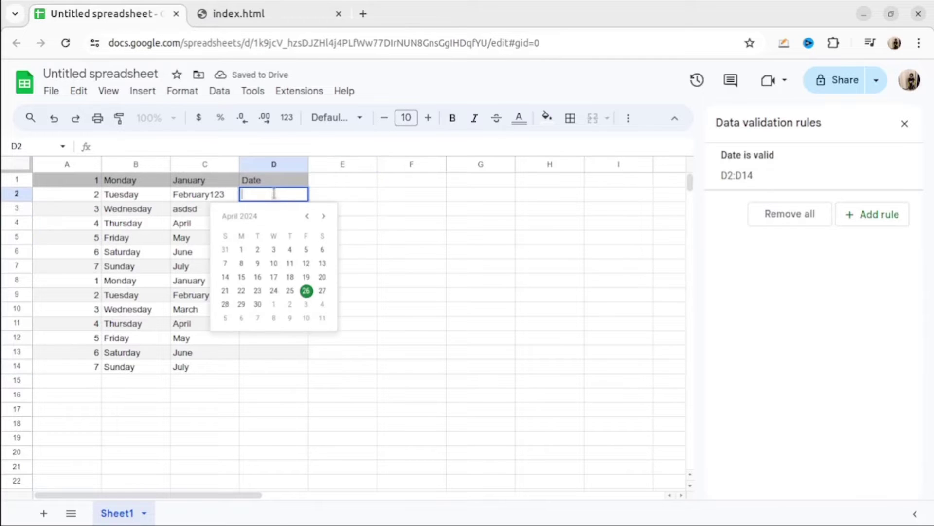
click(292, 291)
click(286, 210)
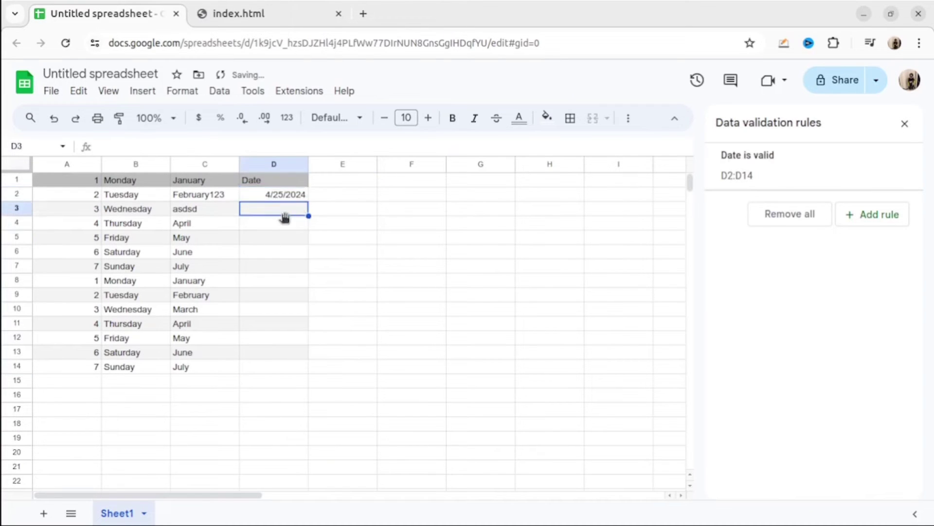
double_click(292, 210)
click(265, 283)
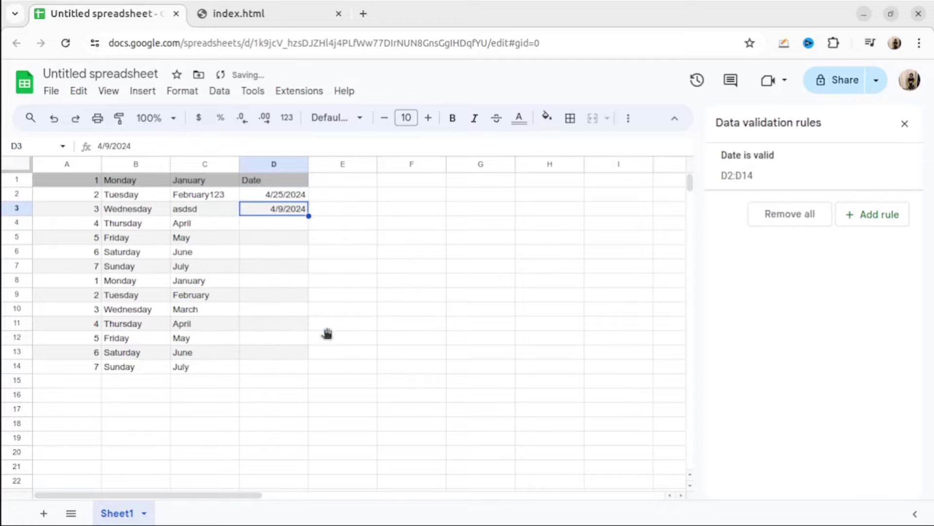
drag(327, 336, 323, 319)
double_click(294, 298)
click(277, 365)
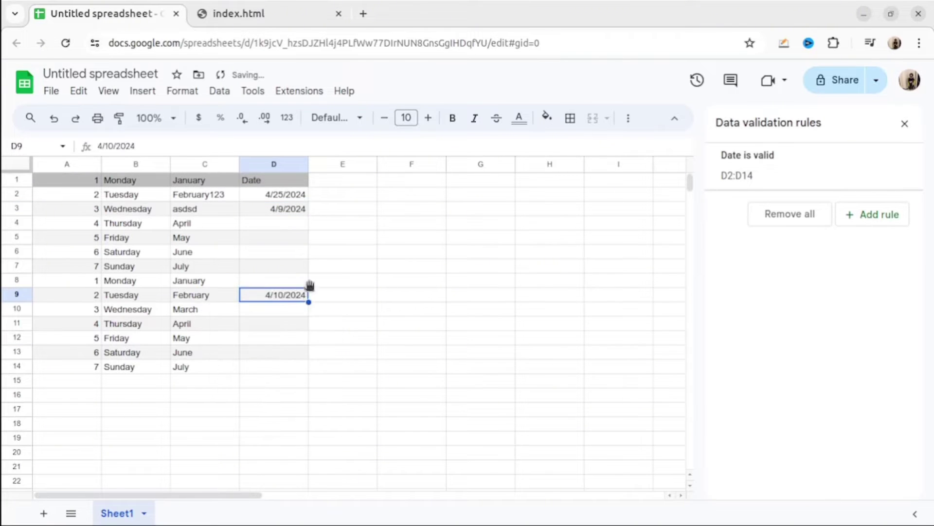
click(303, 254)
text(myhfhfy)
click(331, 276)
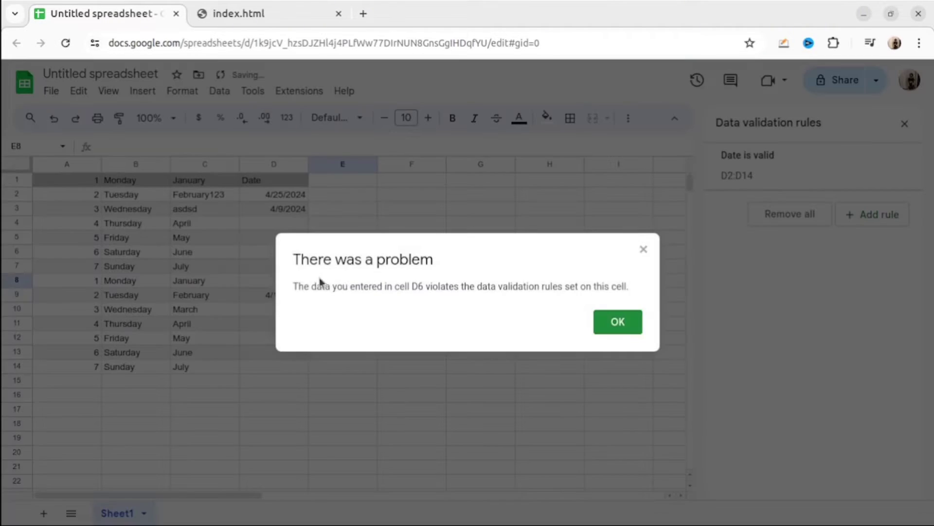
click(624, 321)
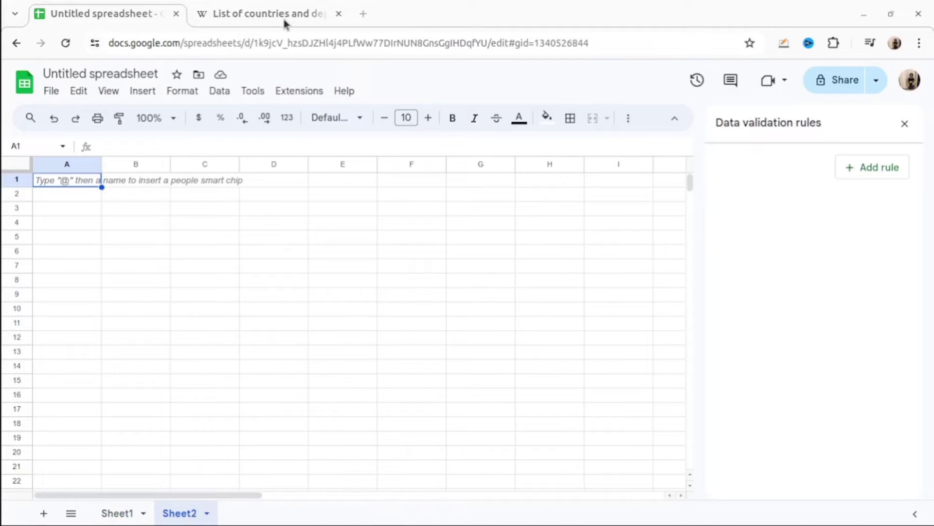
Step: Select the address of the Wikipedia population-by-country page
click(284, 16)
scroll(358, 299, down, 15)
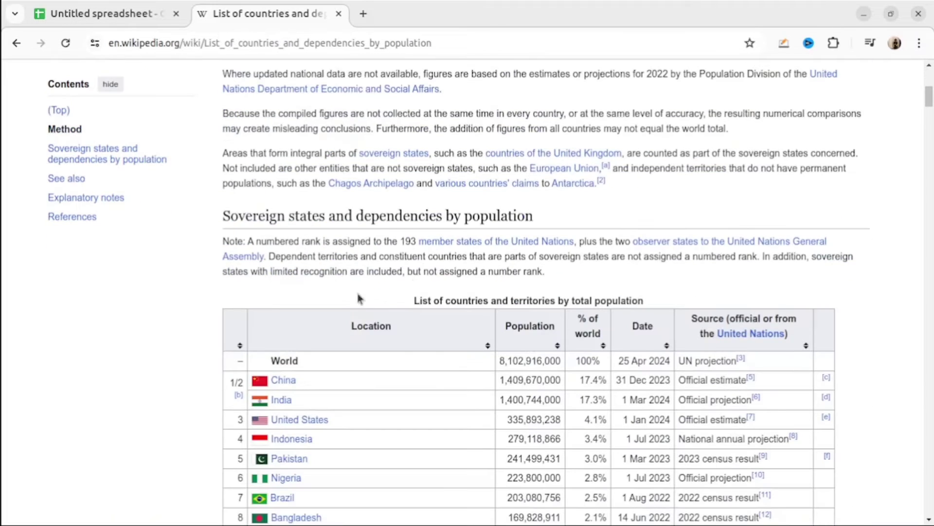
scroll(506, 386, down, 5)
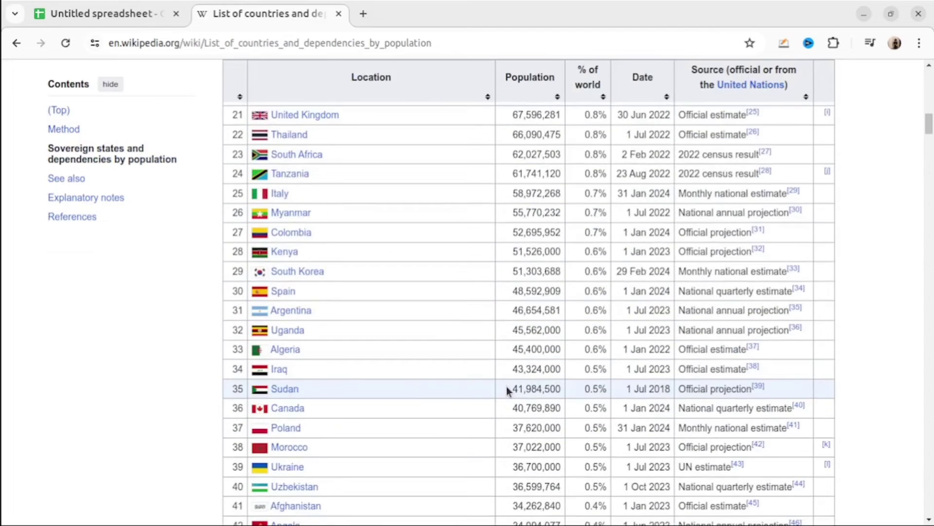
scroll(504, 381, up, 10)
click(421, 43)
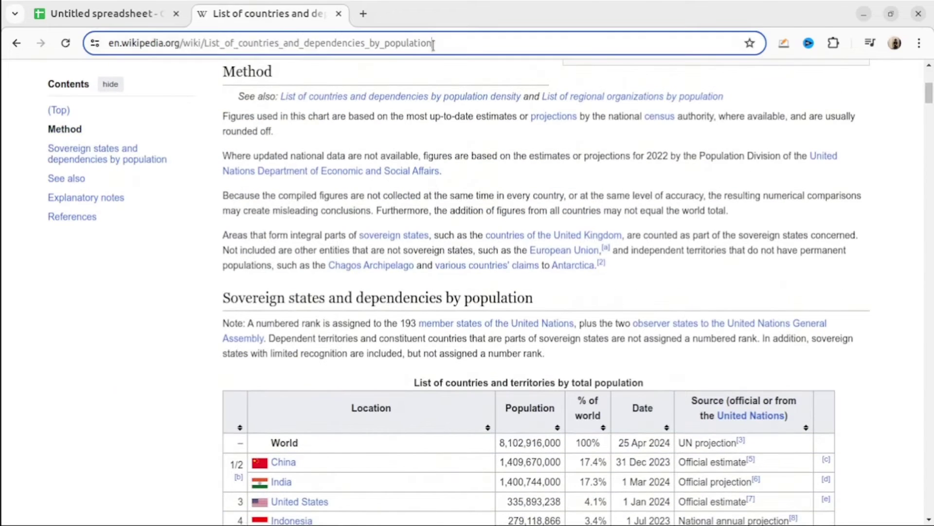
Step: Enter =IMPORTHTML("<Wikipedia URL>", "table", 1) in Sheet2's A1
click(129, 6)
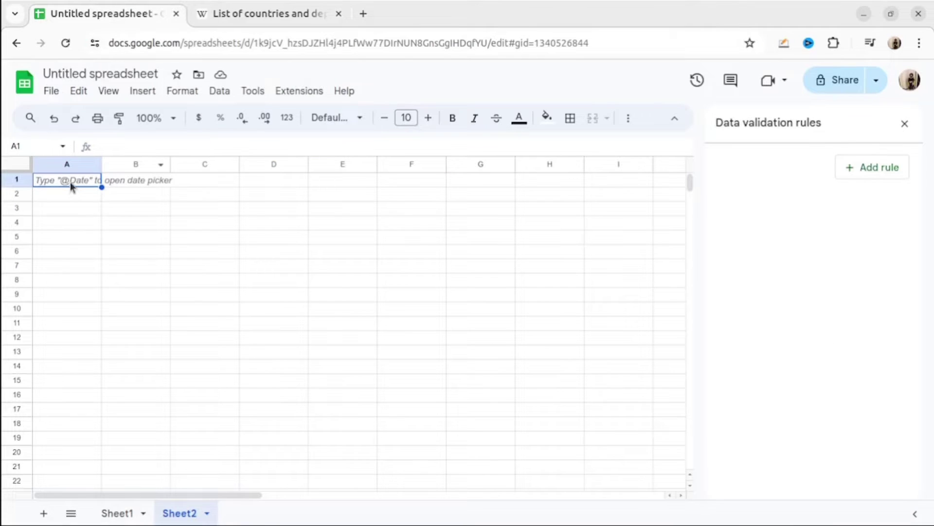
text(=import)
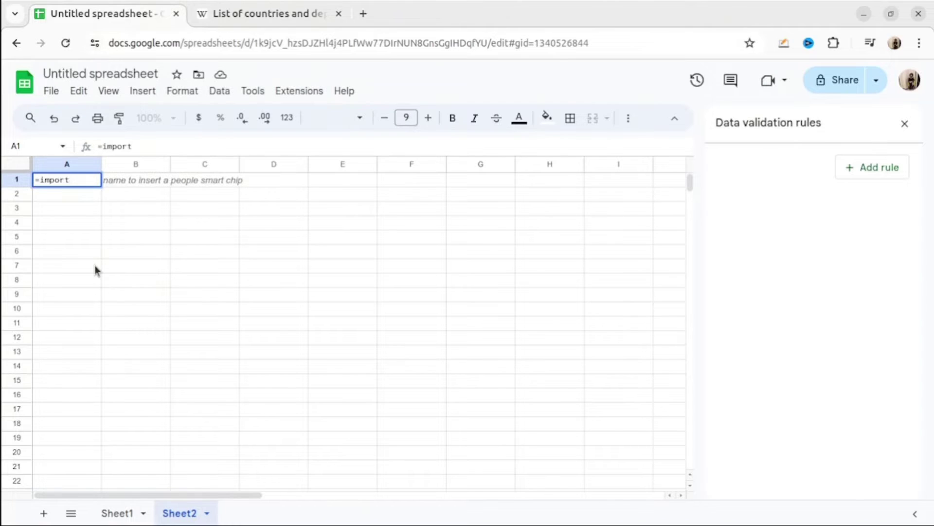
text(h)
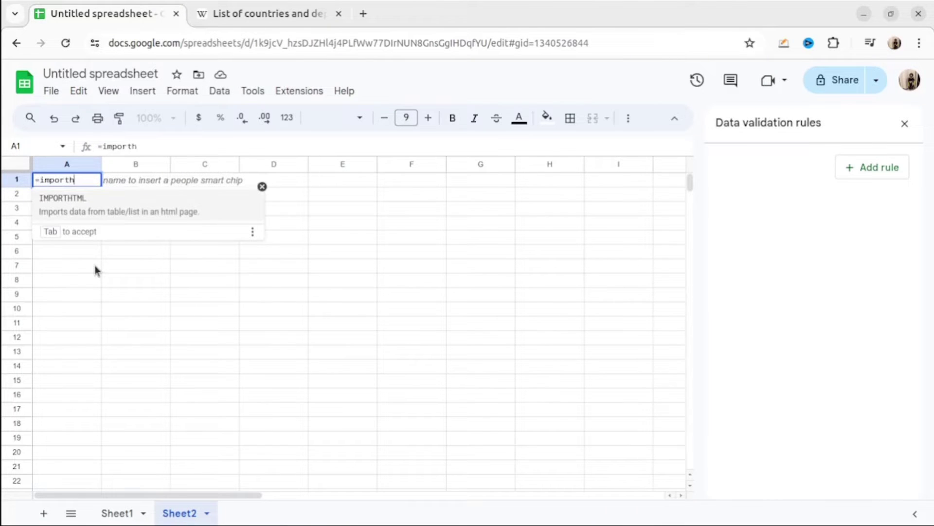
click(105, 210)
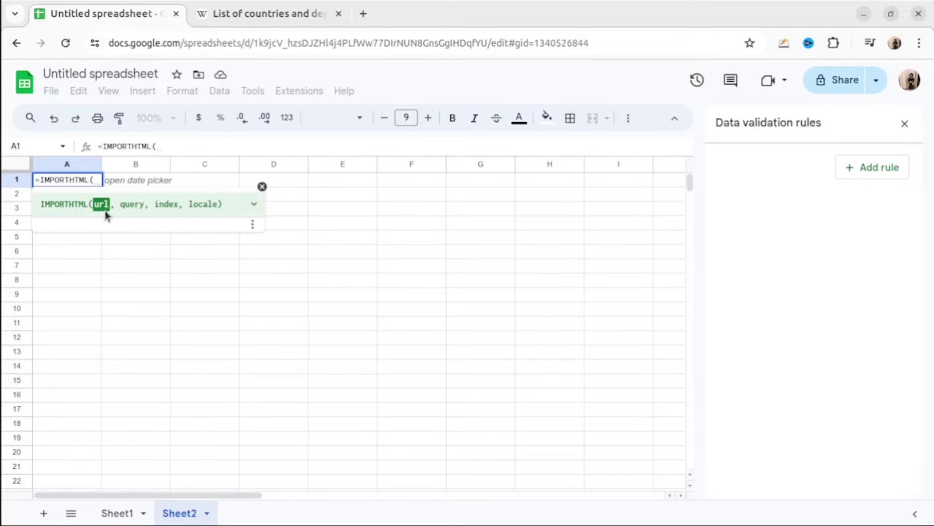
text(")
key(ctrl+v)
text(")
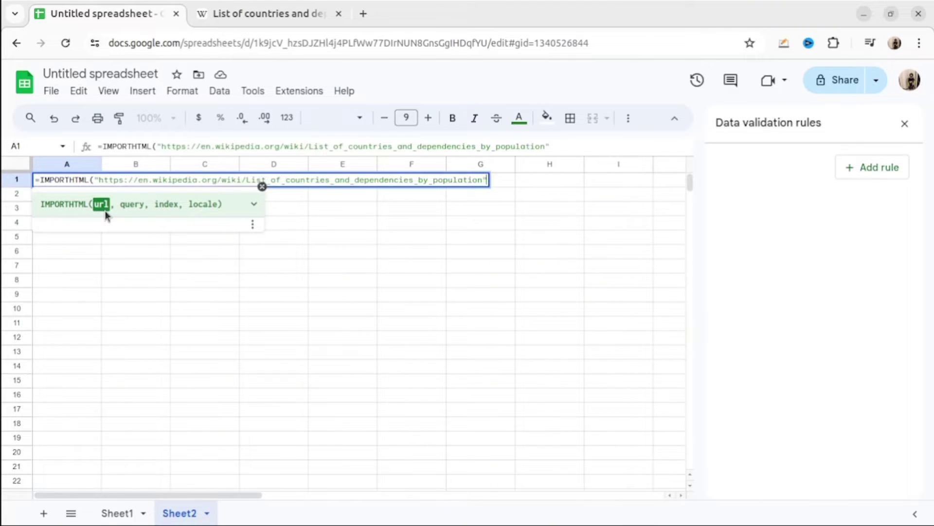
text(, tabl)
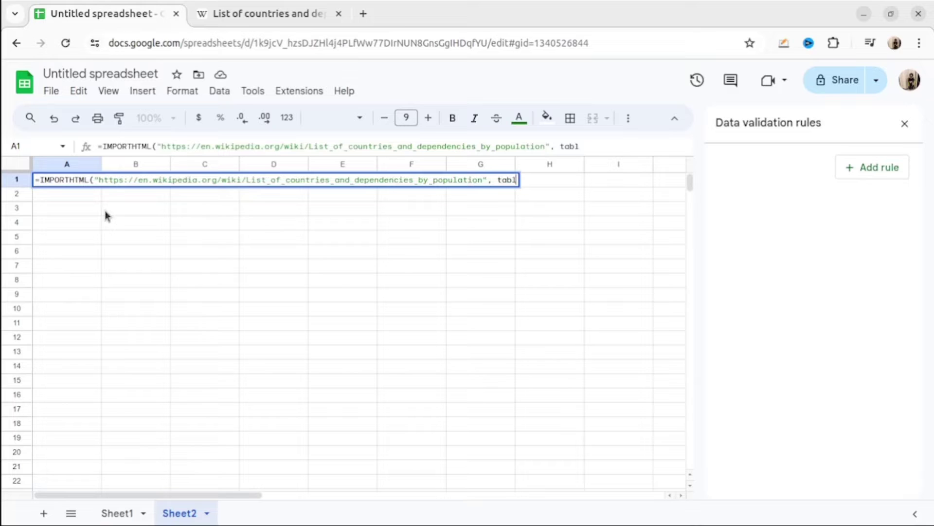
text(e")
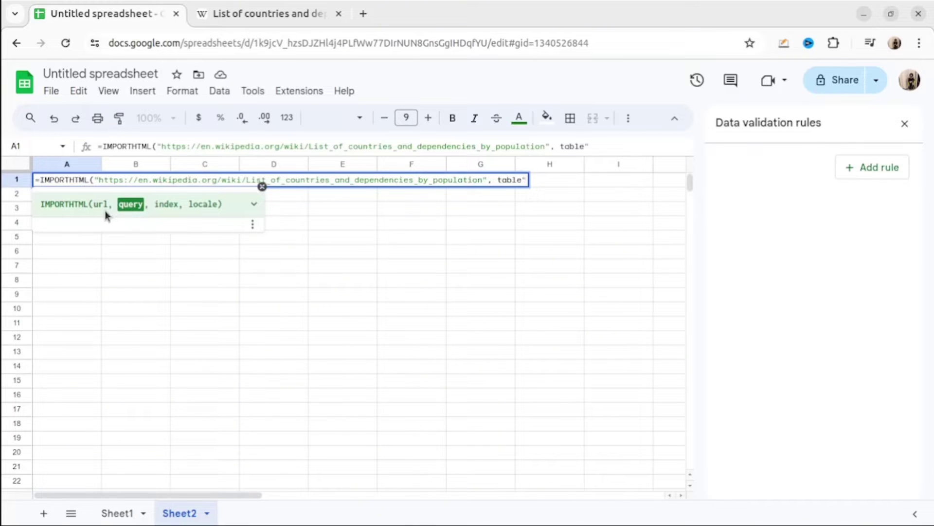
key(BackSpace)
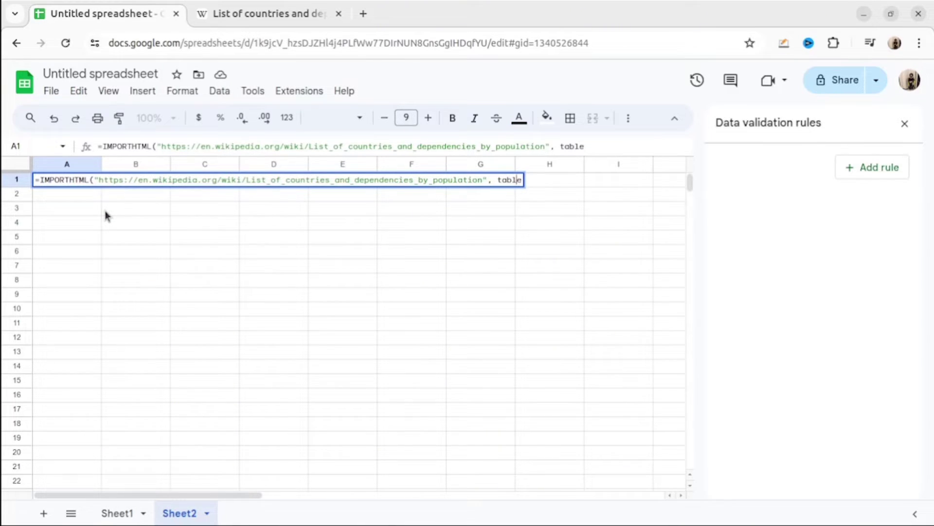
key(Left)
key(Left)
key(Left)
key(Left)
text("table)
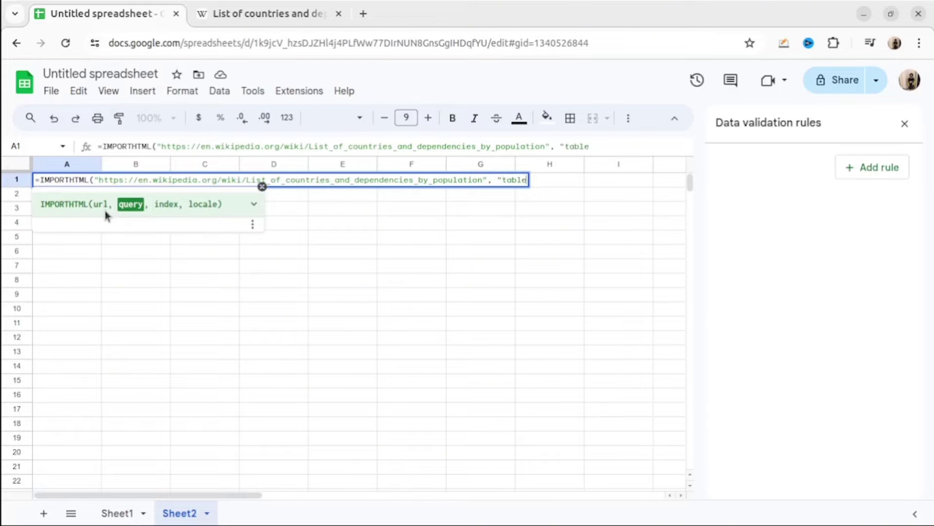
text(")
text(, )
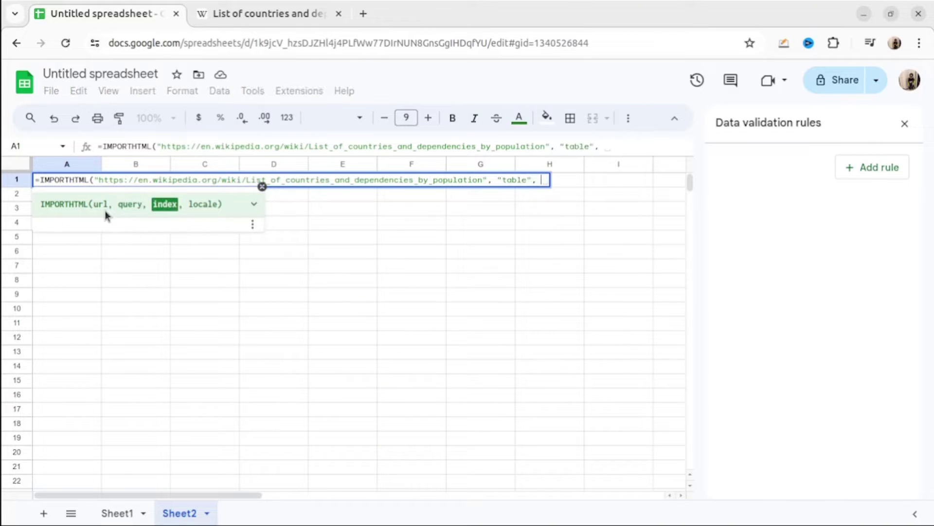
text(1))
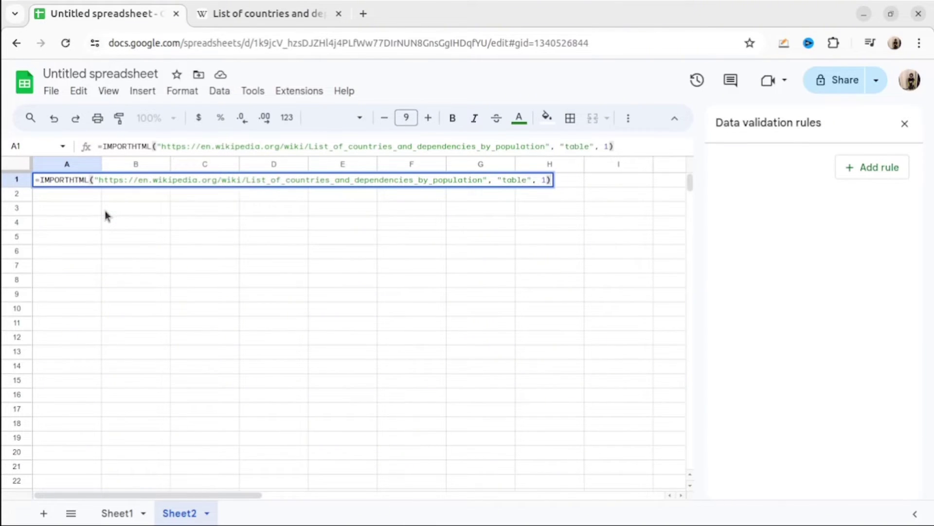
key(Return)
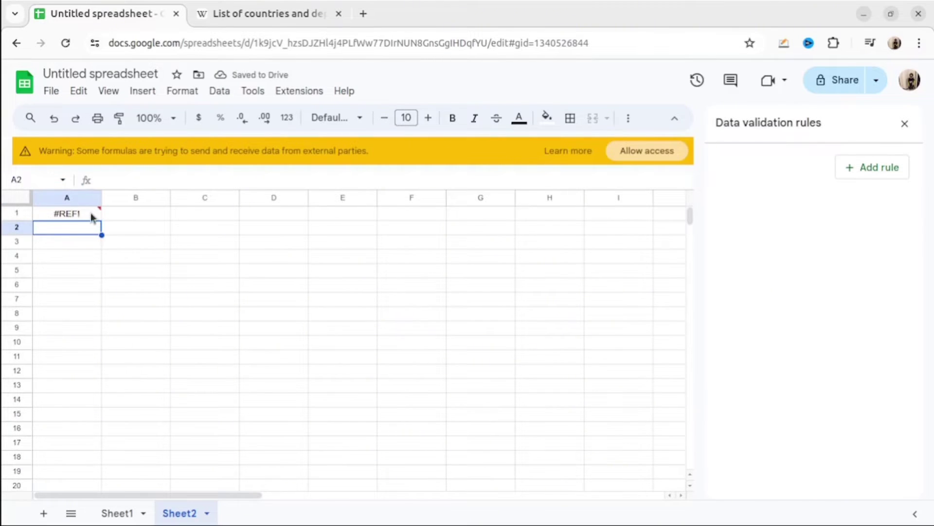
Step: Allow external data access and browse the imported population table
click(91, 214)
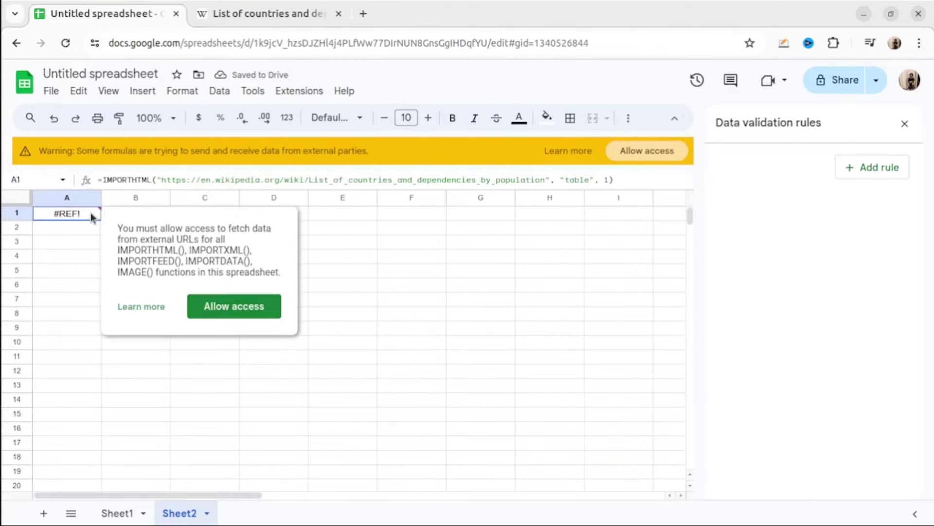
click(259, 310)
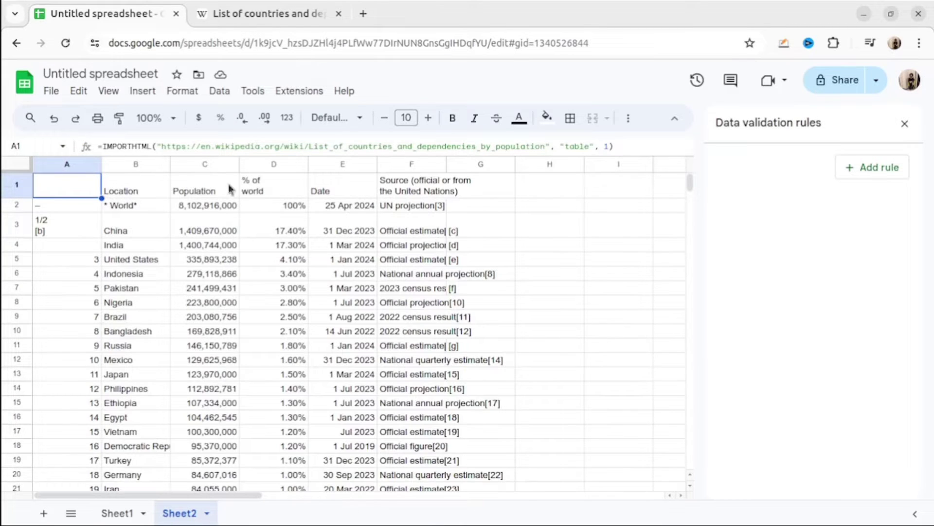
scroll(284, 280, down, 12)
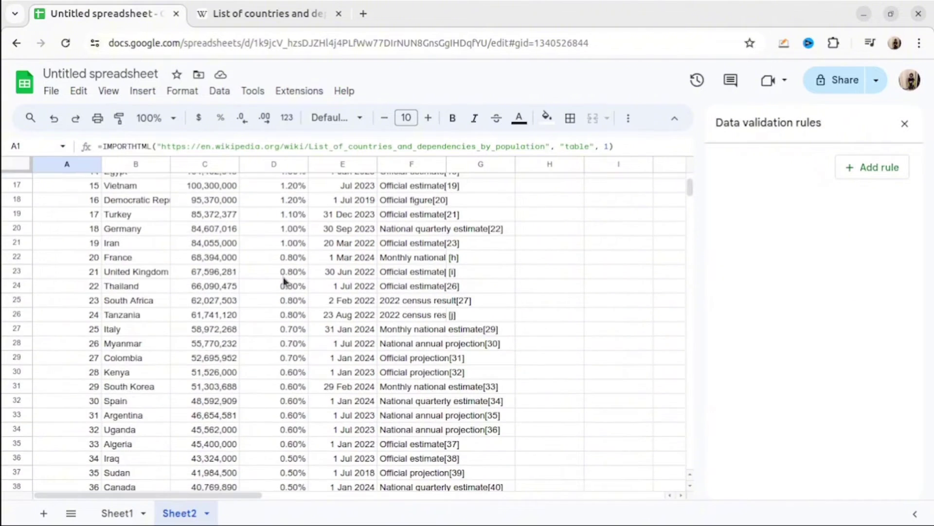
scroll(278, 290, up, 7)
click(99, 315)
click(140, 278)
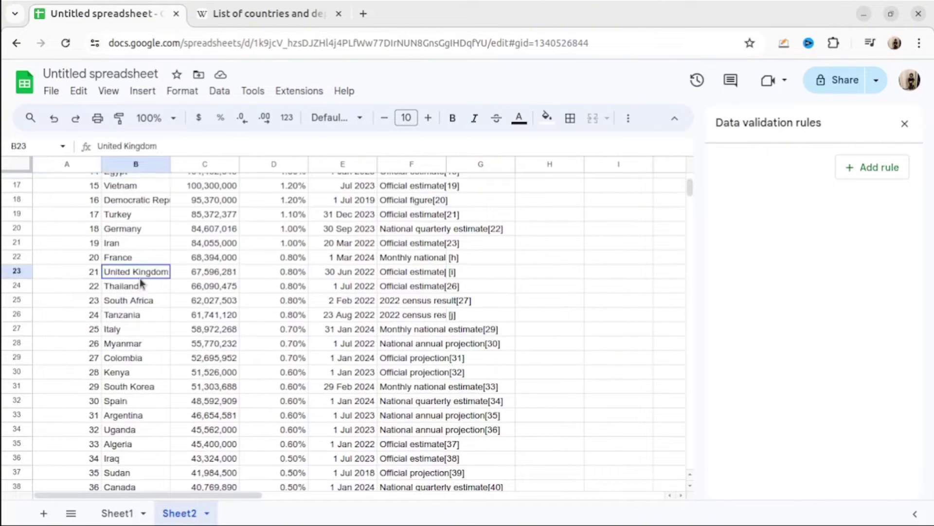
click(352, 245)
click(418, 315)
scroll(422, 359, down, 20)
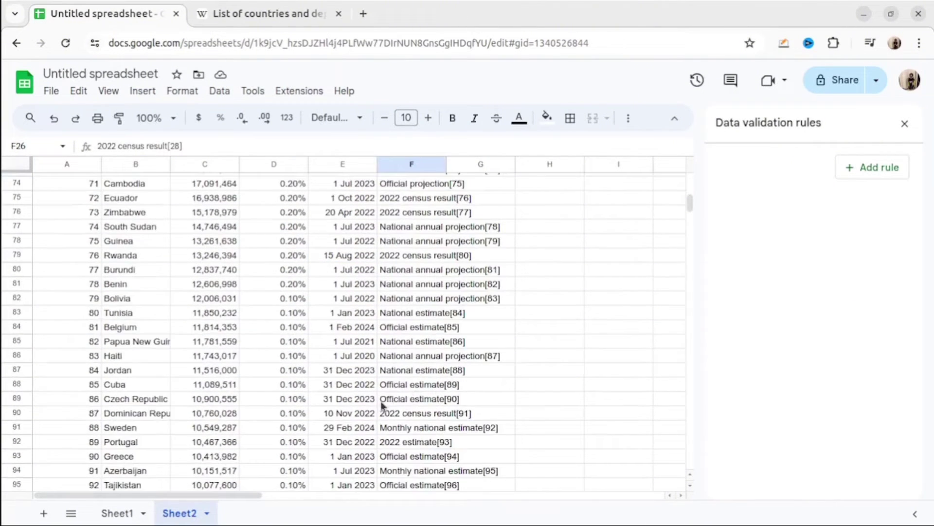
scroll(363, 405, up, 20)
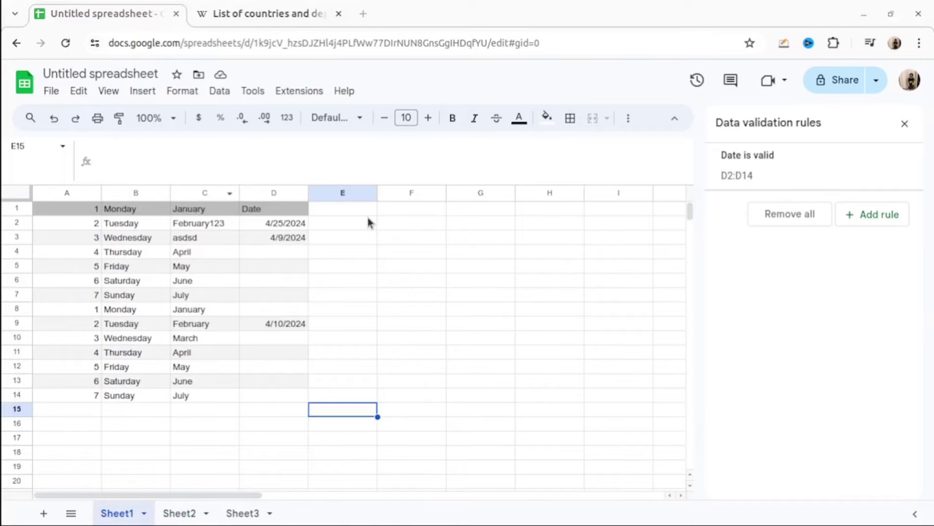
Step: Enter =UNIQUE(B1:B14) in E2 to list each weekday once
click(369, 221)
text(=UNI)
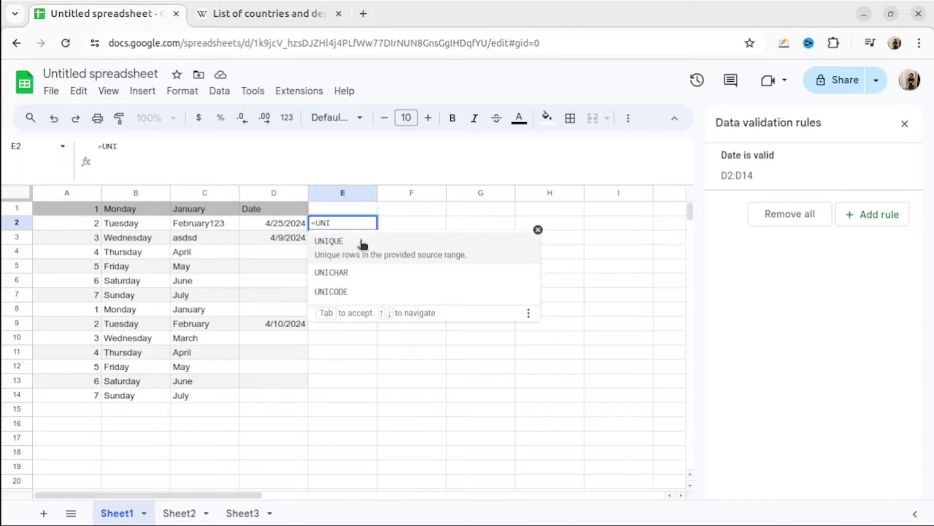
click(362, 243)
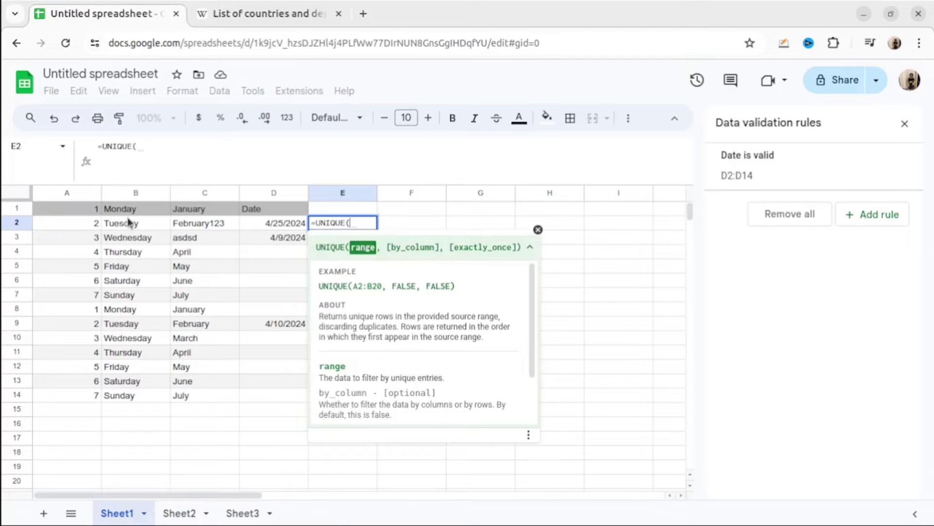
drag(131, 209, 129, 395)
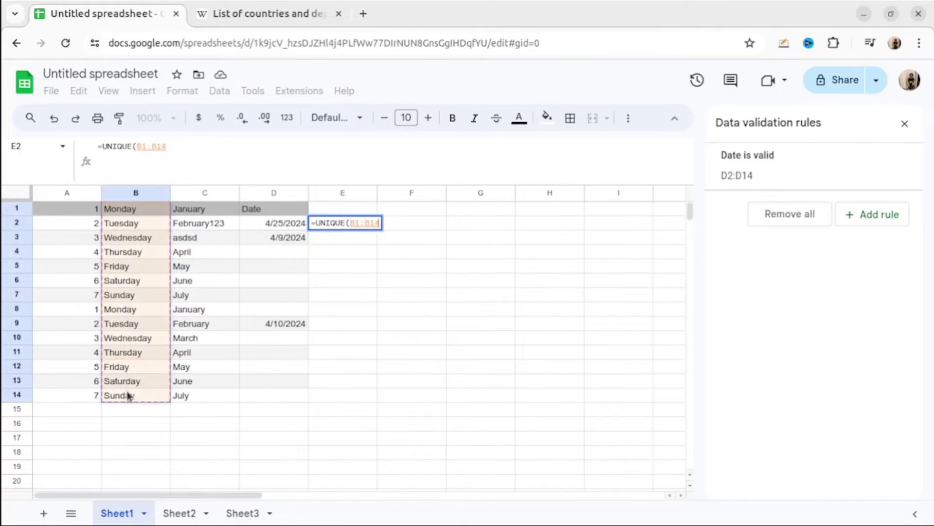
key(Return)
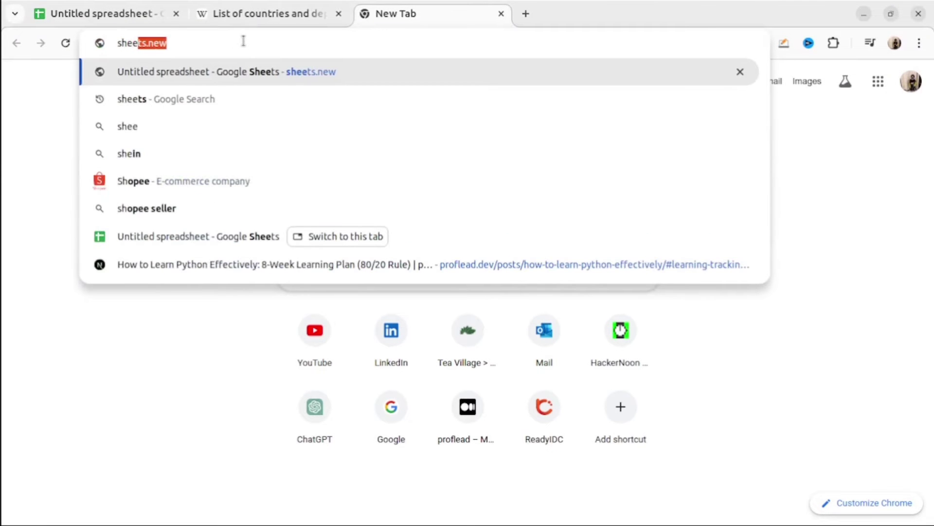
Step: Enter sheets.new in a new tab's address bar to create a blank spreadsheet
text(new)
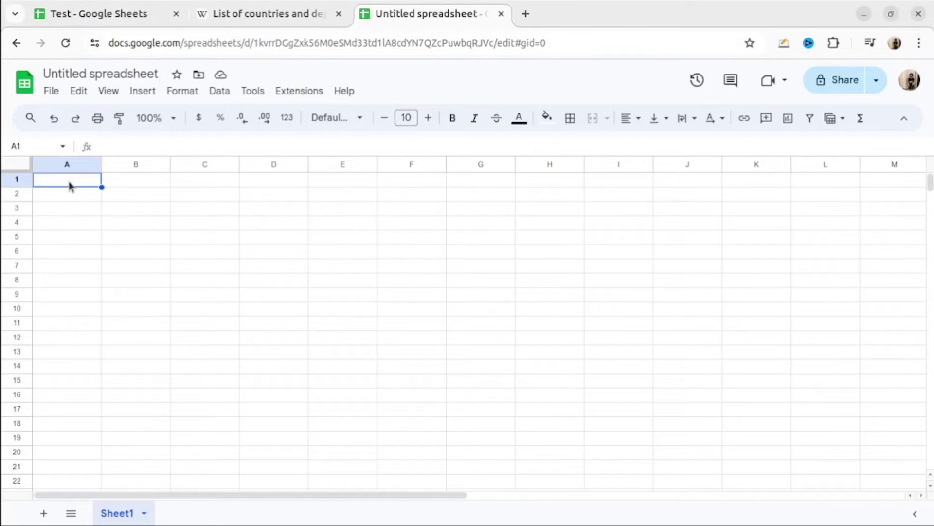
Step: Enter =IMPORTRANGE in A1 using the Test spreadsheet's copied link and range "A1:E14"
text(=)
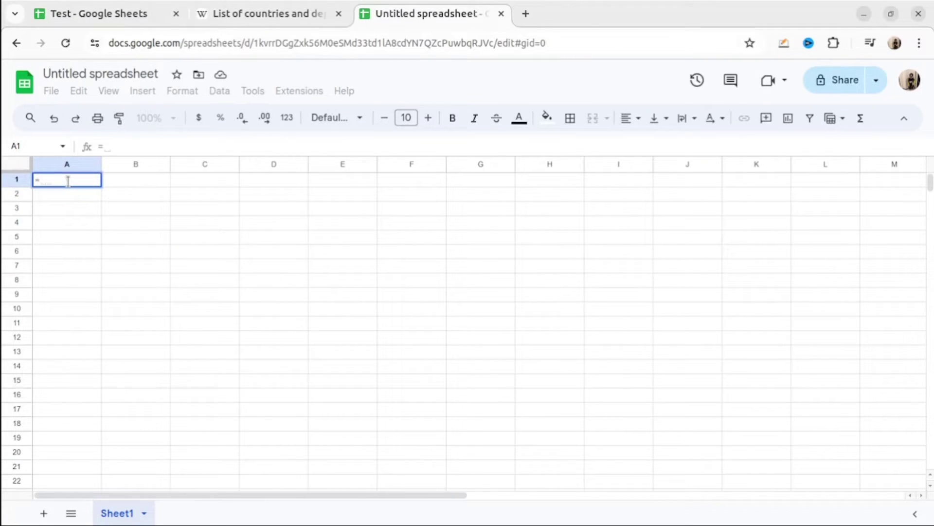
text(IMPORTRAN)
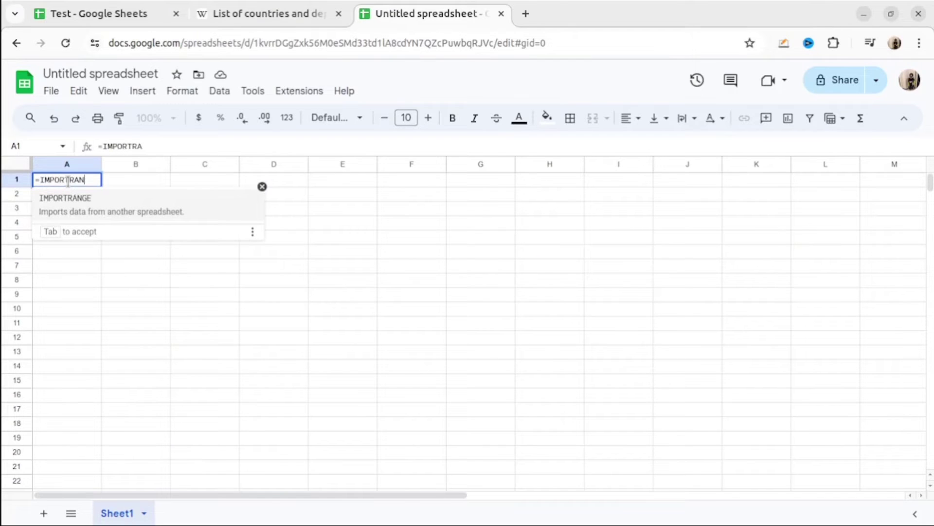
text(GE)
click(47, 217)
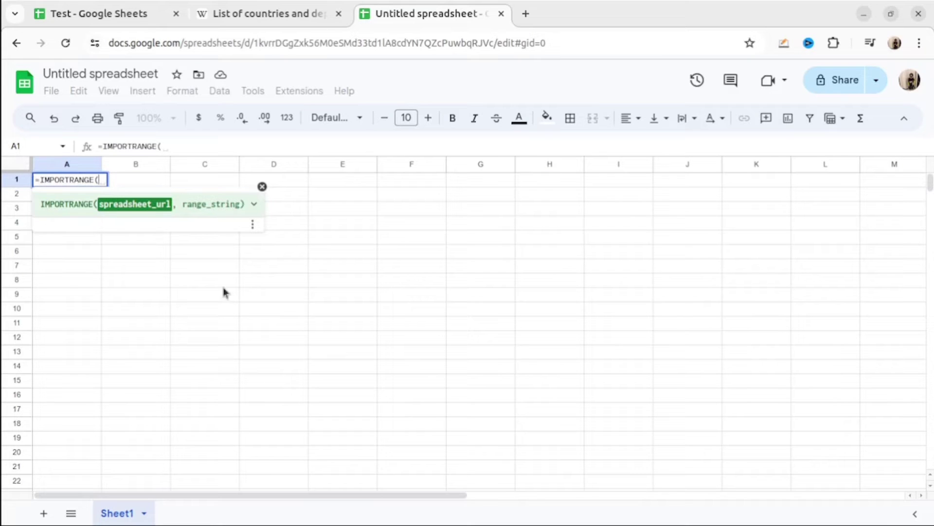
click(140, 19)
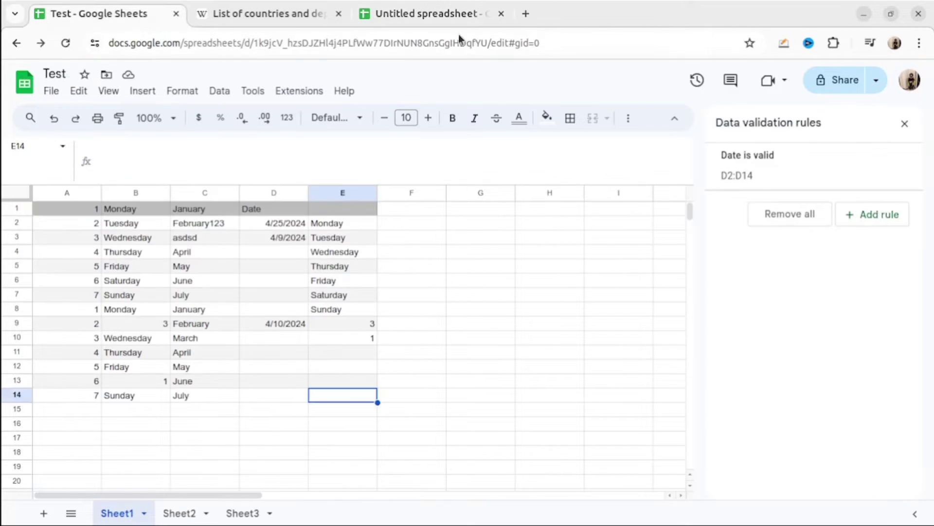
click(876, 84)
click(808, 116)
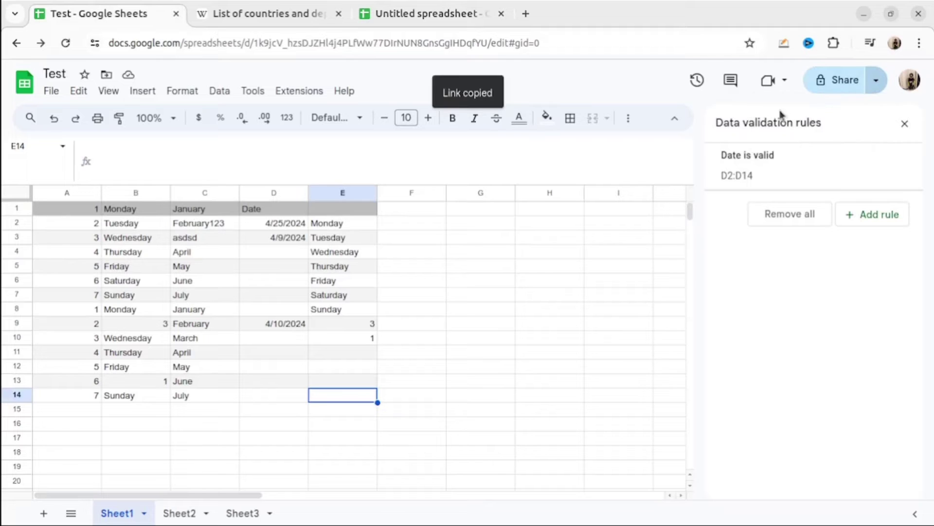
click(413, 14)
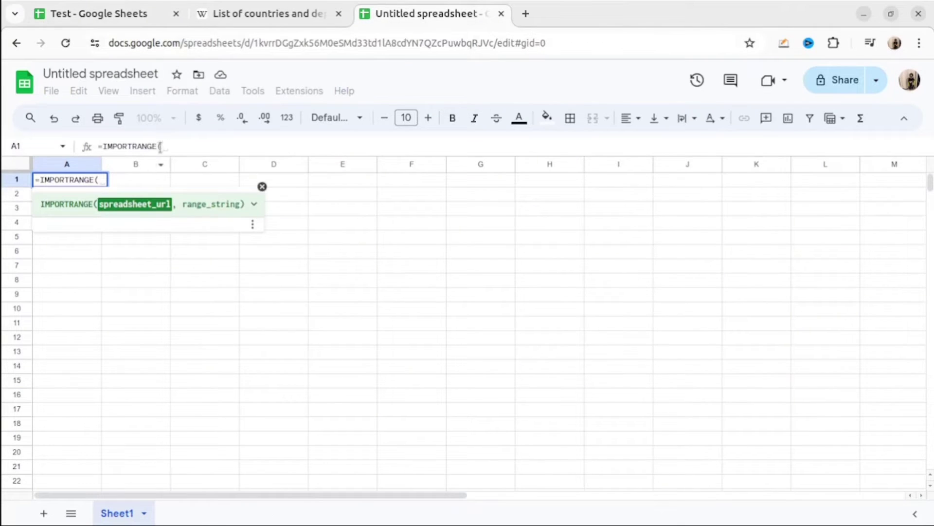
click(167, 146)
text(")
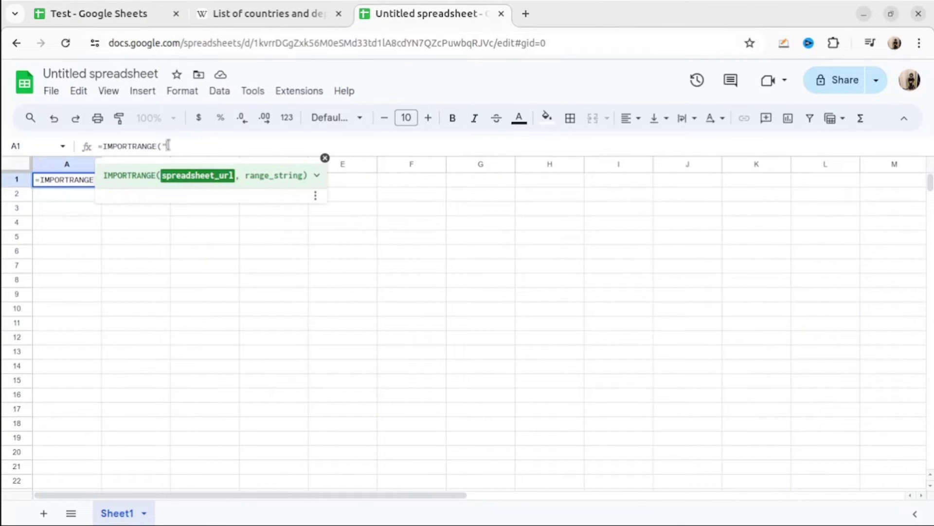
key(ctrl+v)
text(",)
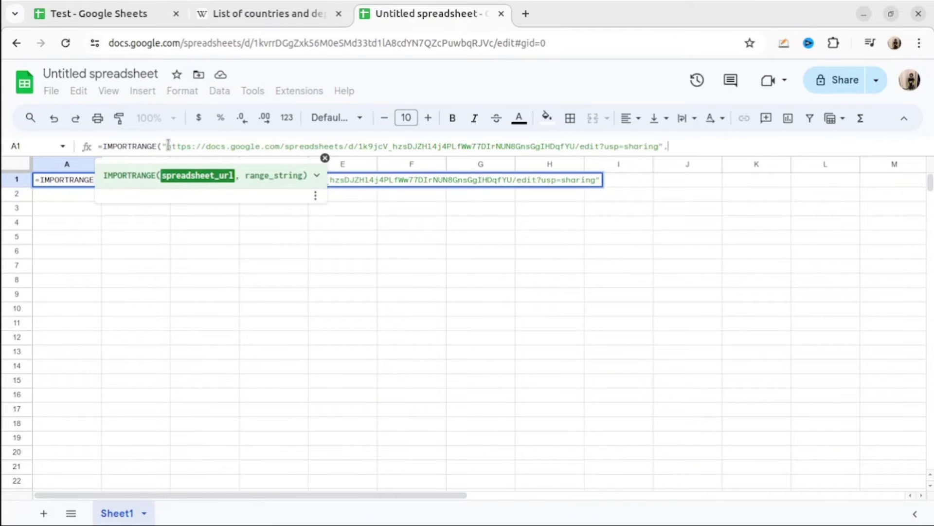
text( ")
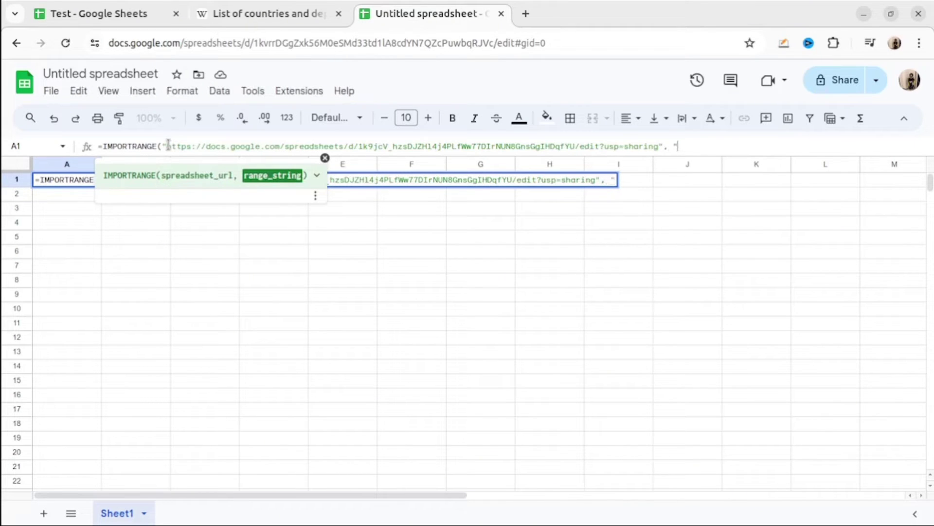
text(A1:E14)
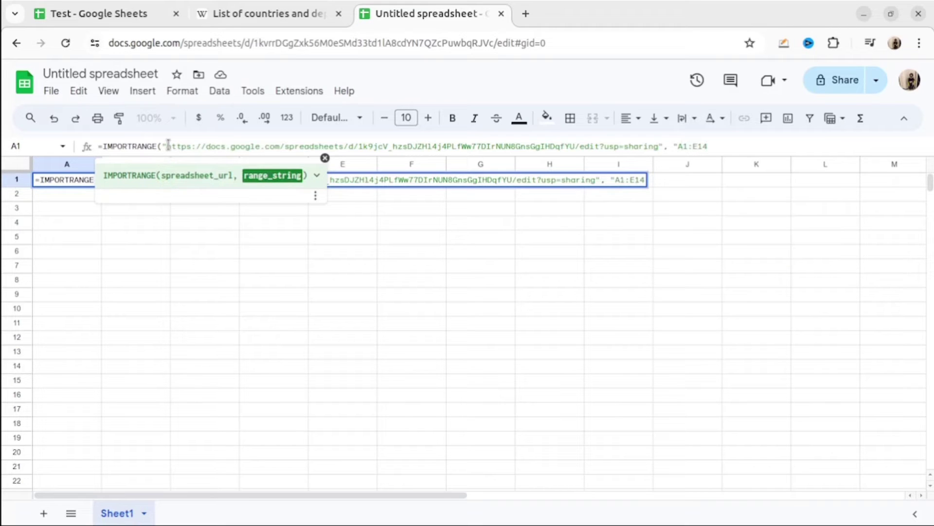
text("))
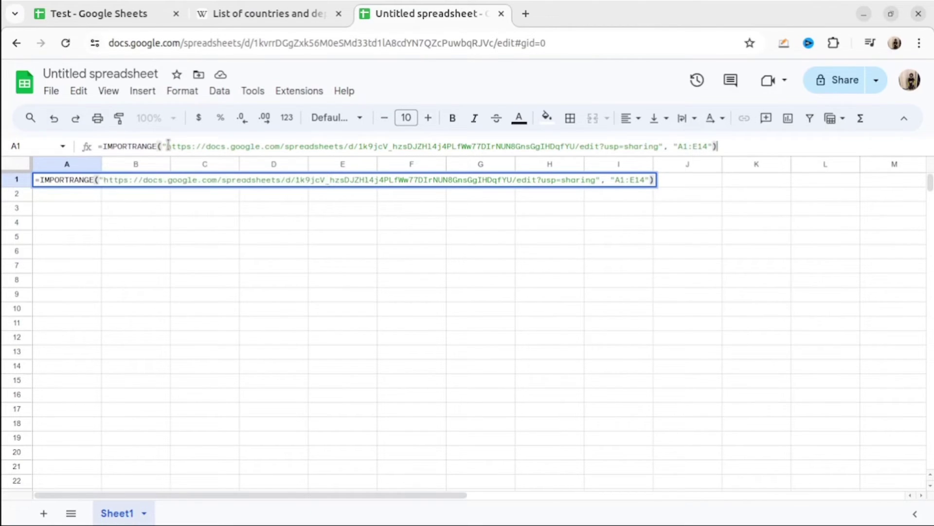
key(Return)
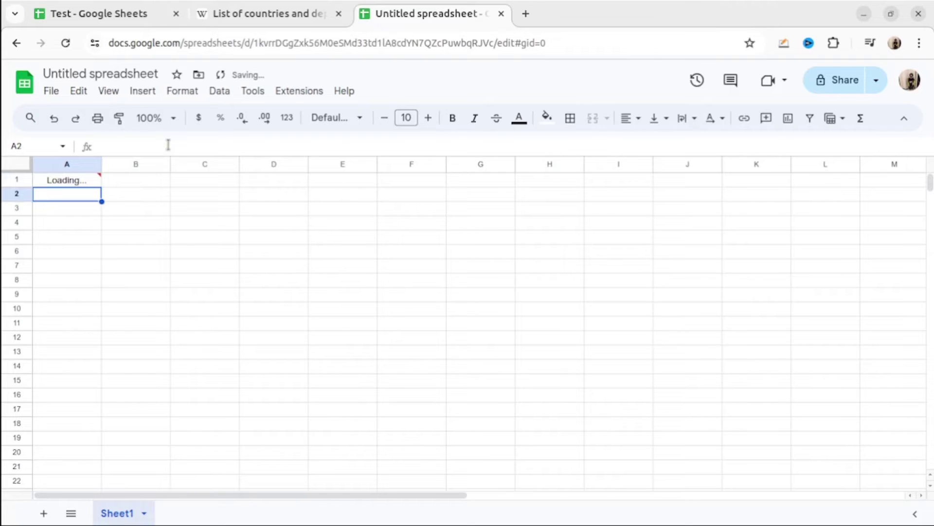
Step: Compare the imported A1:E14 data with the Test source, then overwrite B2 with 'fs'
click(95, 184)
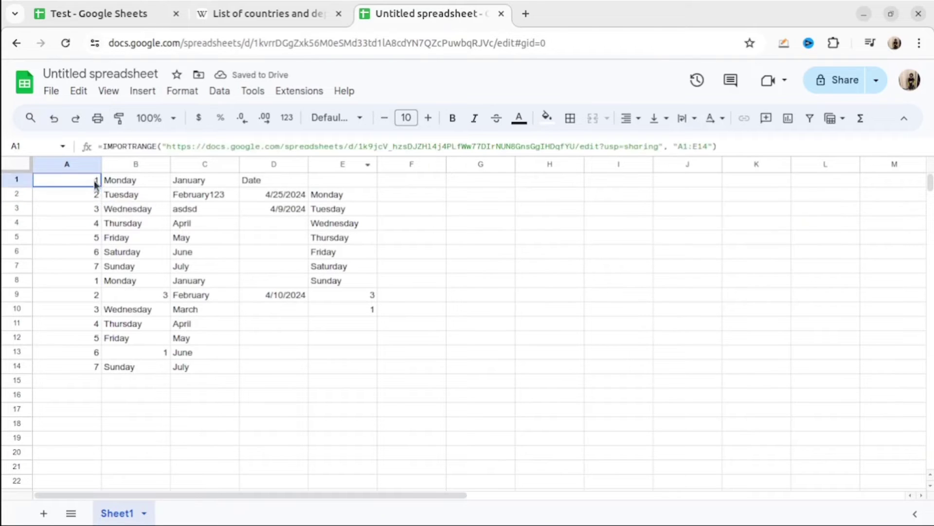
click(324, 367)
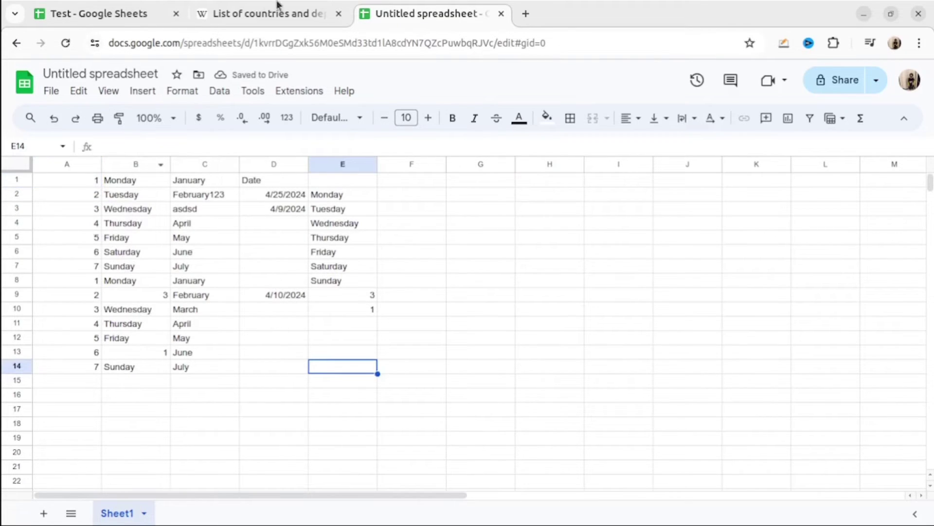
click(129, 15)
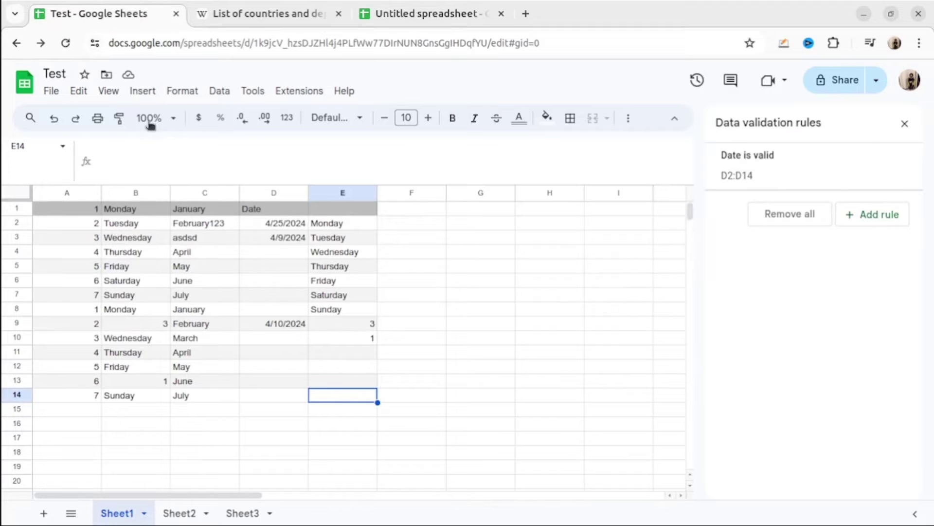
click(472, 6)
click(153, 197)
text(fs)
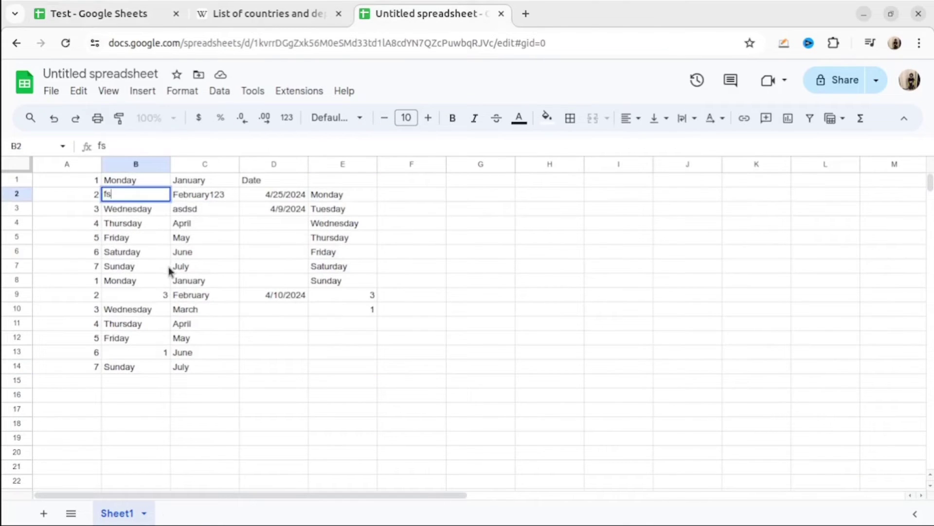
click(168, 271)
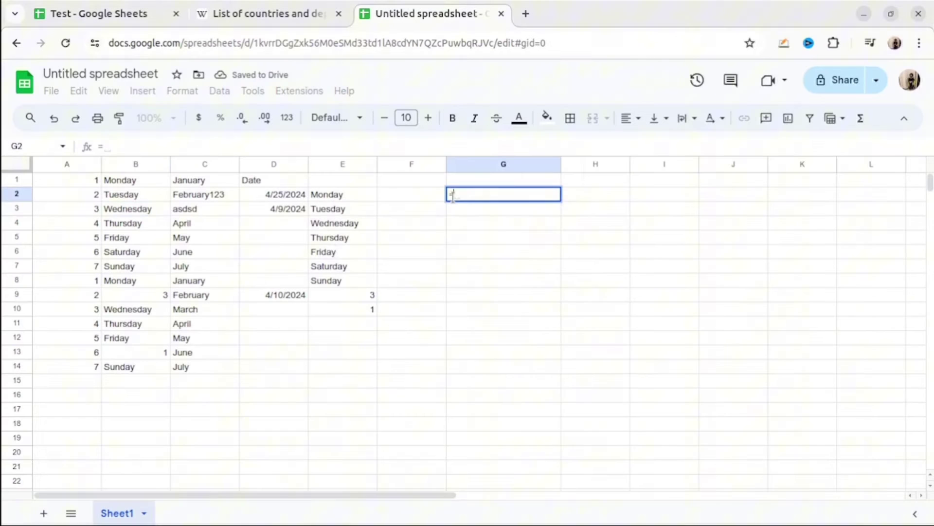
Step: Put =GOOGLETRANSLATE(E2, "EN", "TH") in G2 and fill it down to G8
text(google)
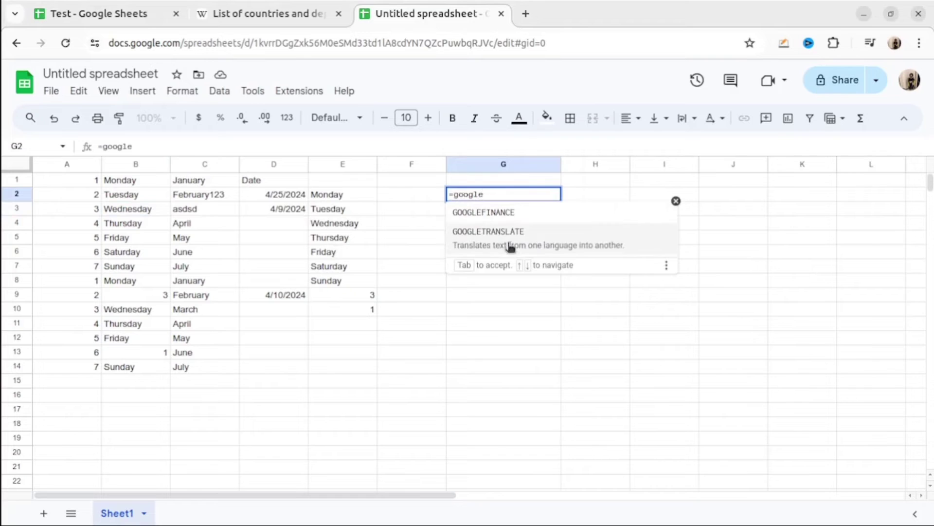
click(510, 244)
click(339, 198)
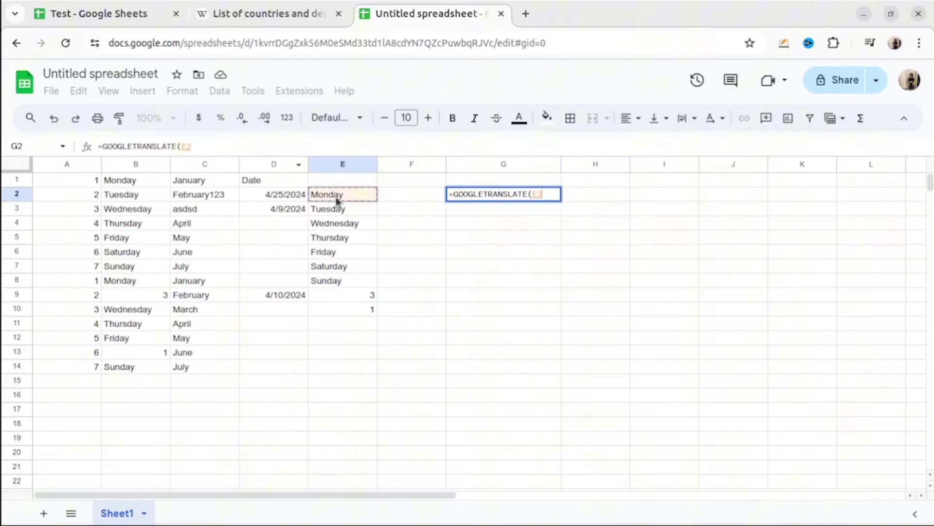
text(,)
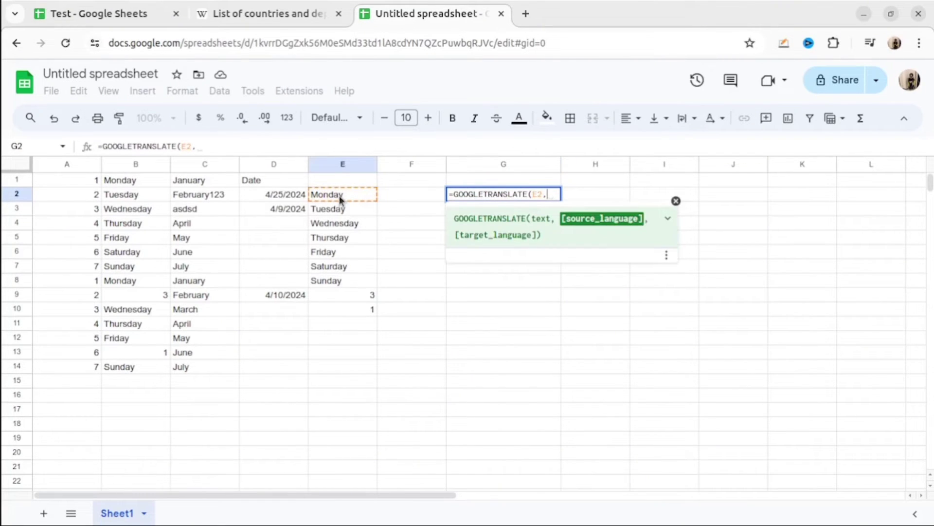
text( "E)
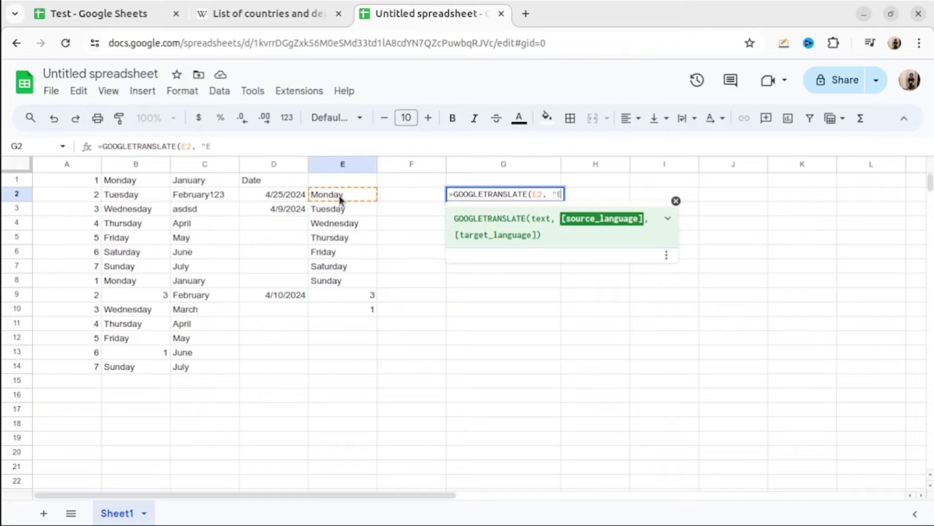
text(N",)
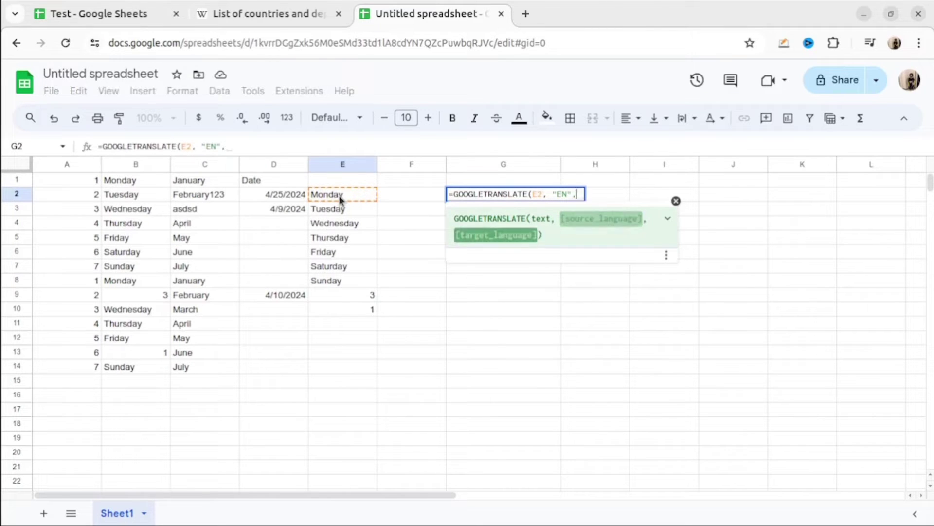
text( "TH")
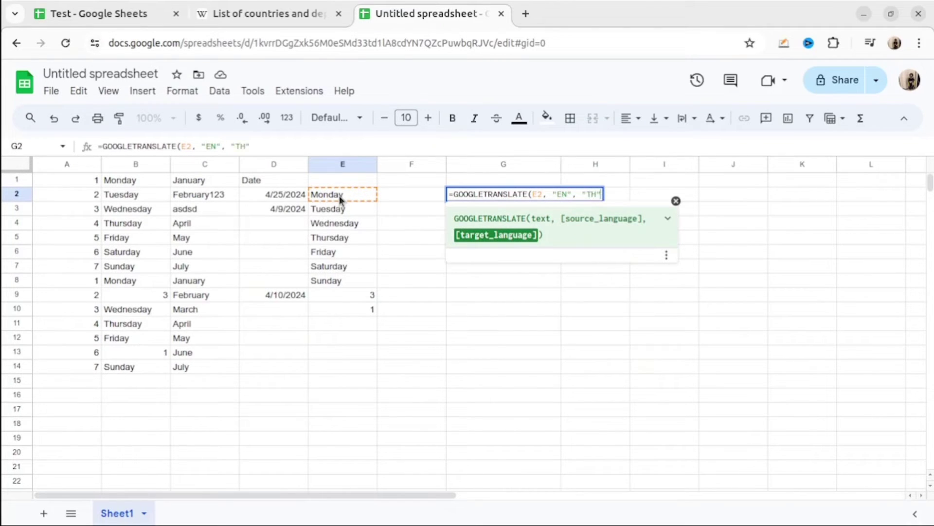
text())
key(Return)
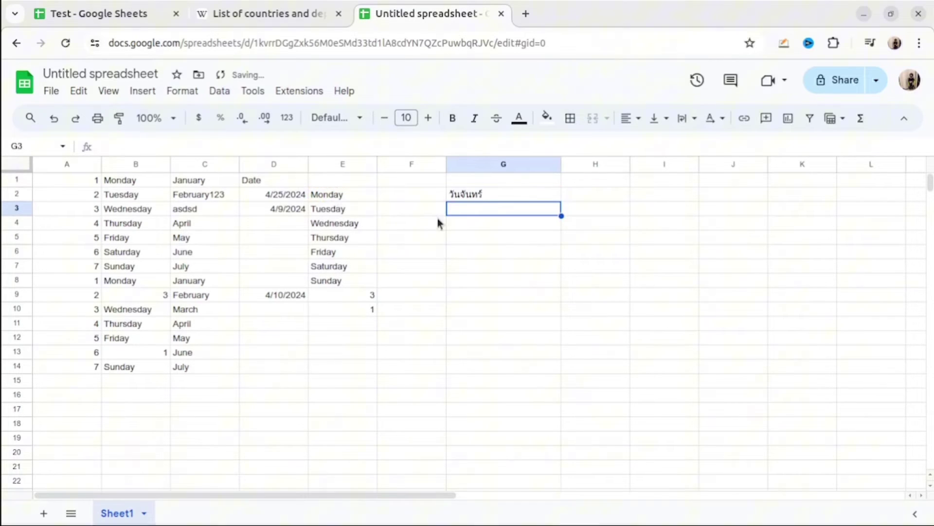
click(549, 196)
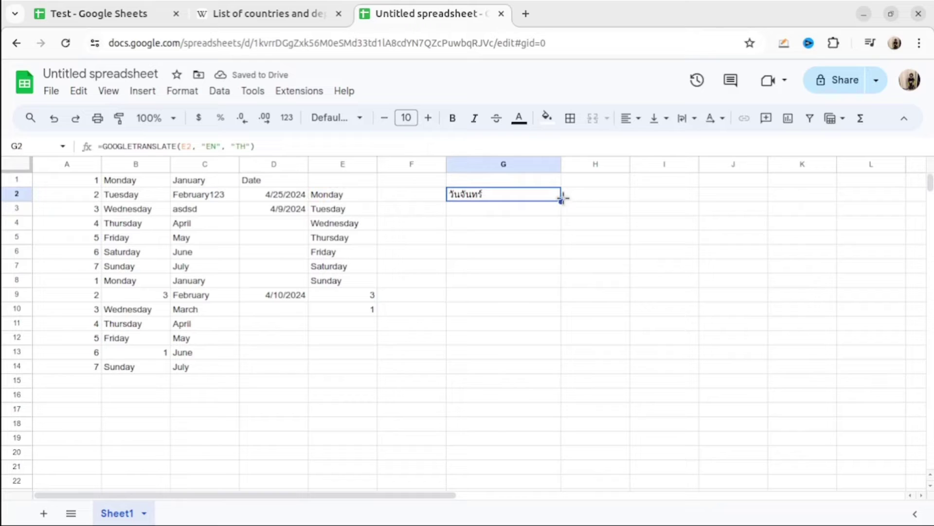
drag(564, 224, 555, 285)
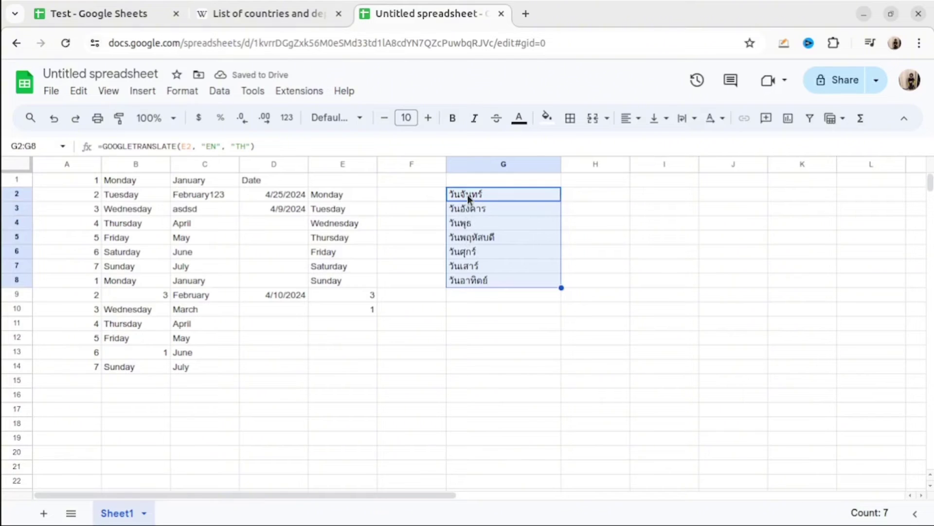
Step: Change G2's target language from "TH" to "FR" and refill the formula down to G8
click(513, 198)
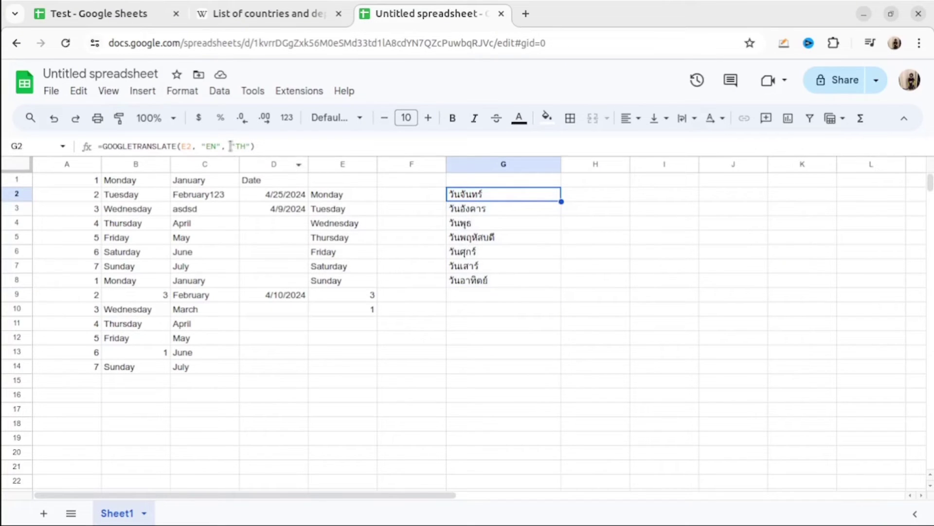
click(238, 147)
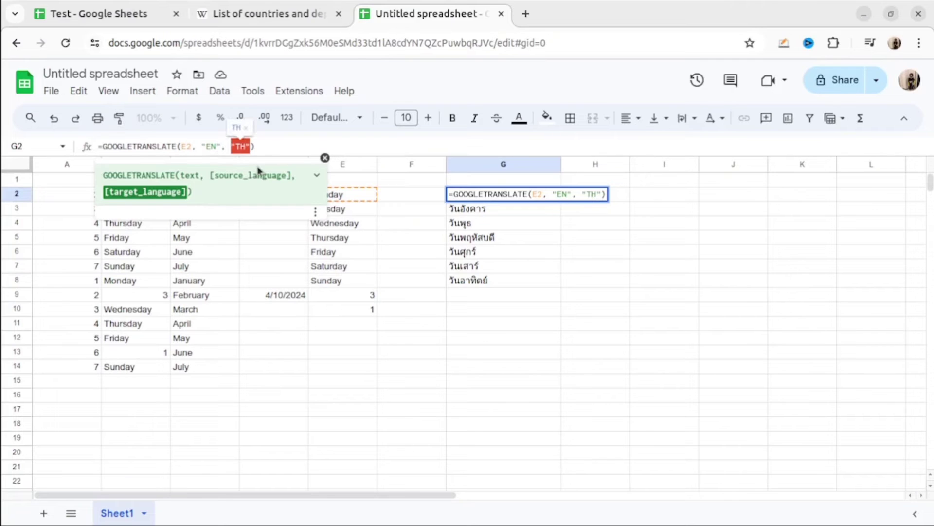
text(F)
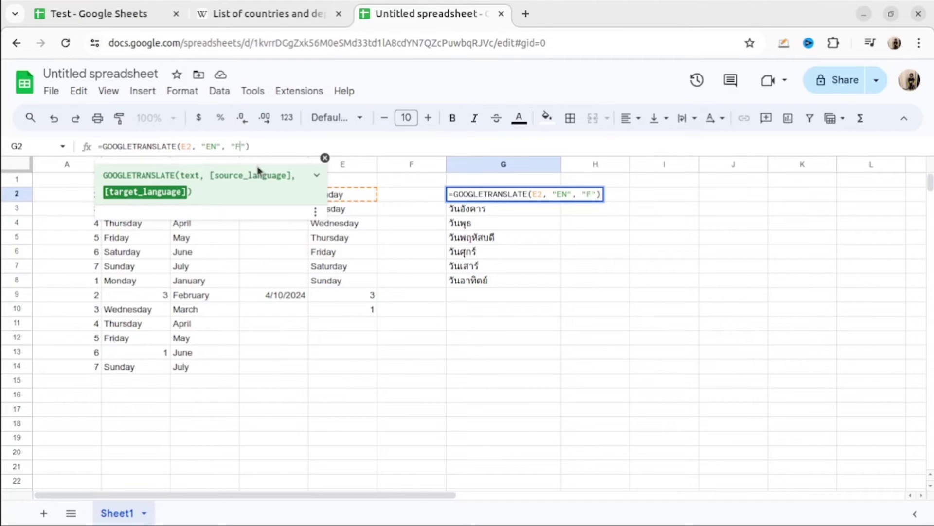
text(R)
key(Return)
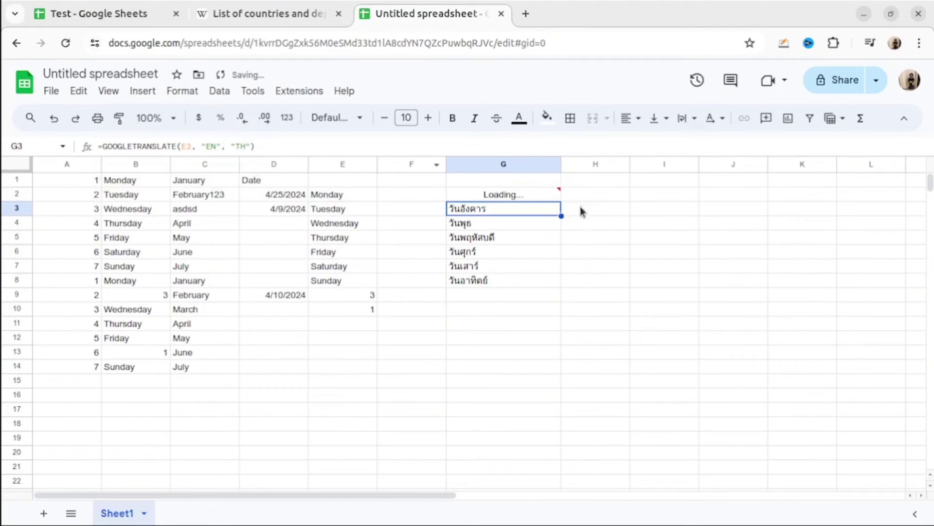
click(558, 197)
drag(561, 201, 557, 289)
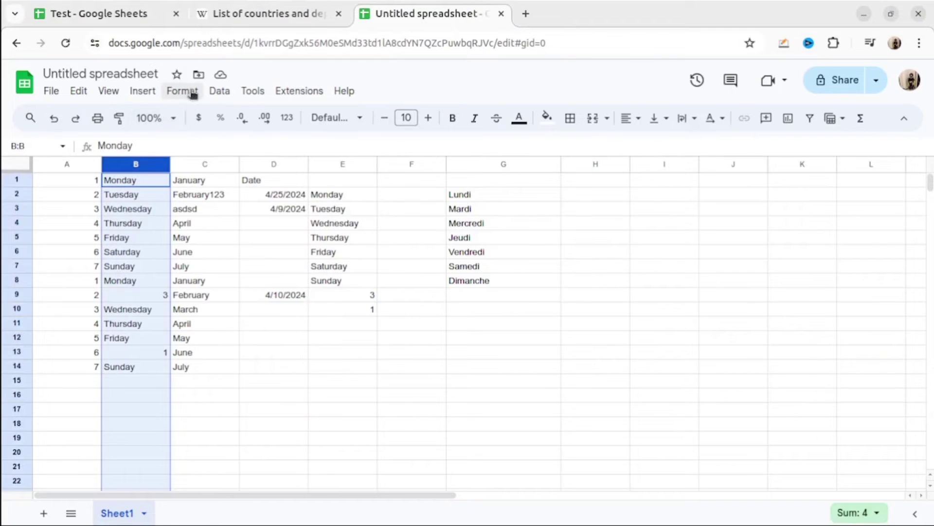
Step: Open Column stats from the Data menu and browse the statistics for column B
click(214, 93)
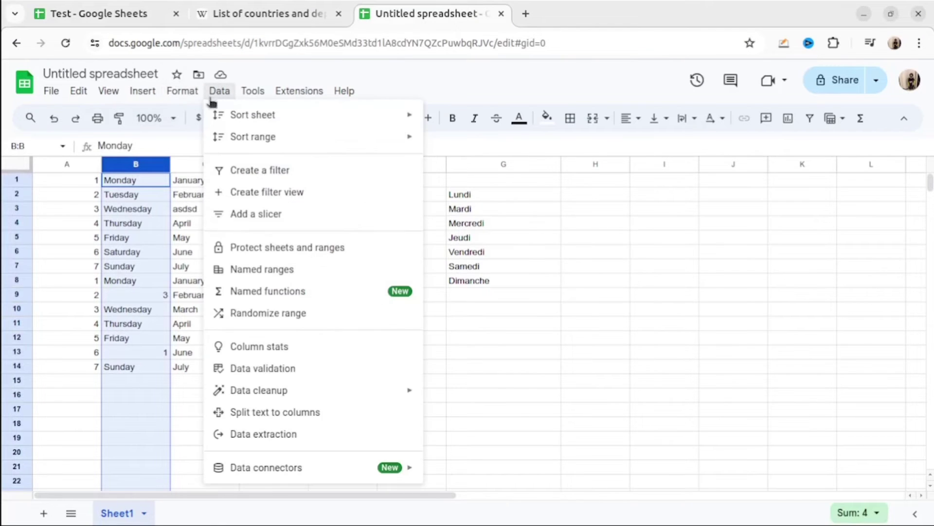
click(325, 348)
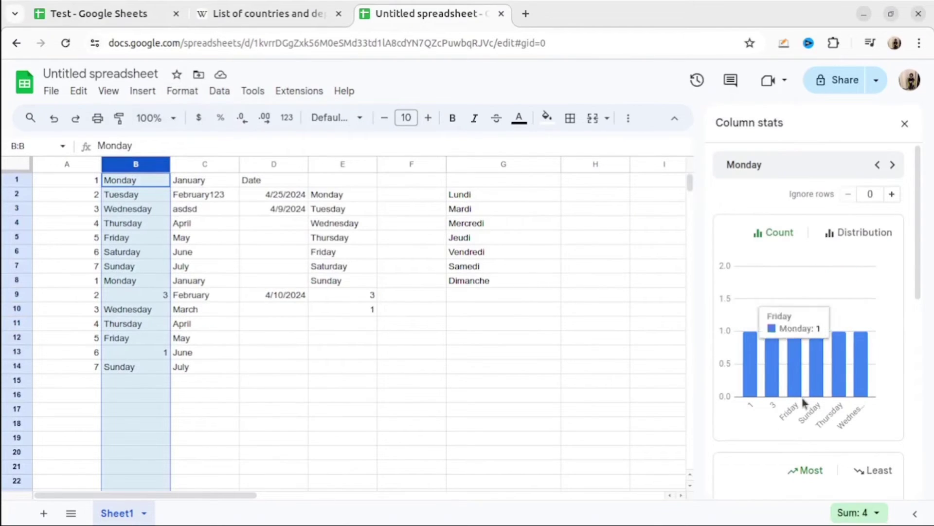
scroll(873, 360, down, 5)
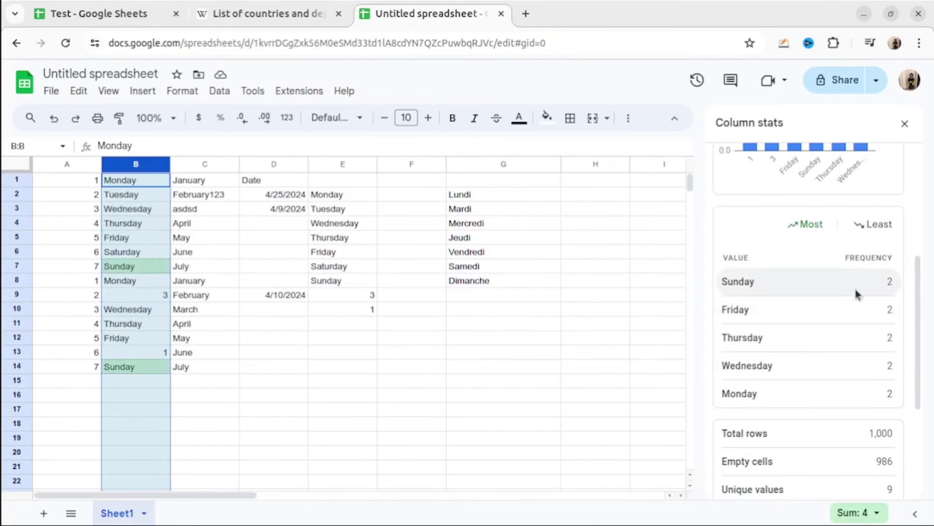
scroll(858, 411, down, 3)
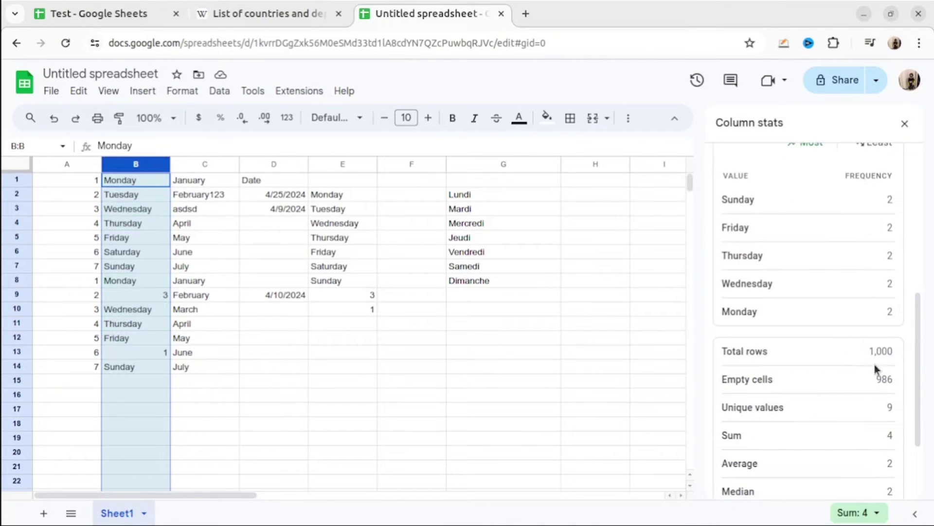
scroll(898, 416, down, 3)
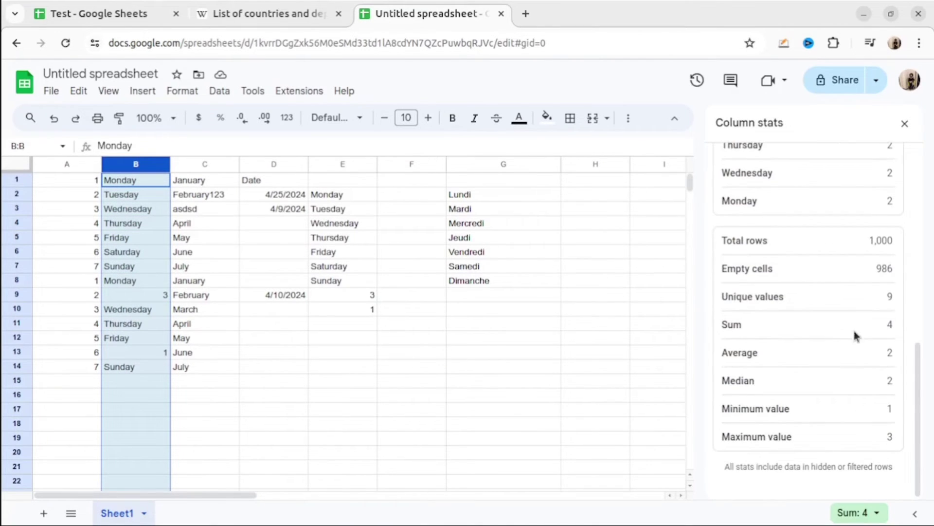
scroll(820, 330, up, 10)
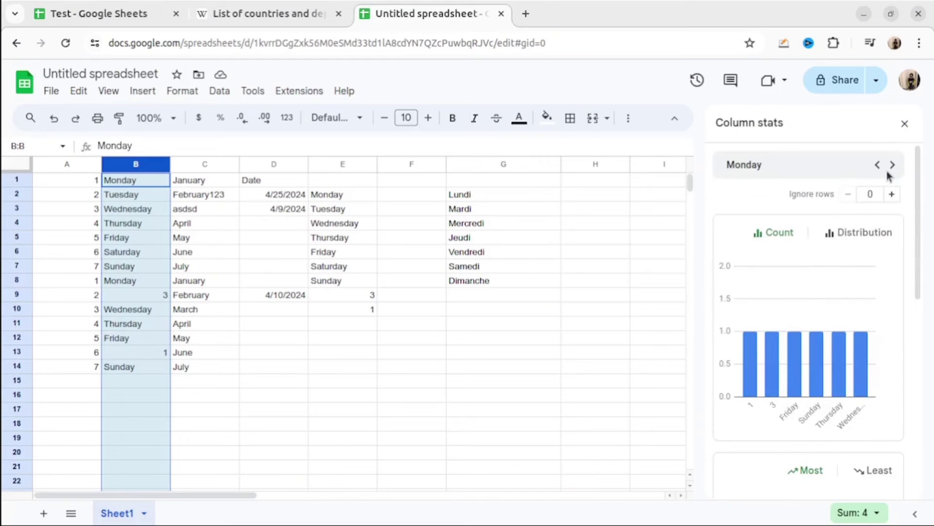
Step: Move to column C, toggle between Distribution and Count charts, and scroll its frequency list
click(893, 165)
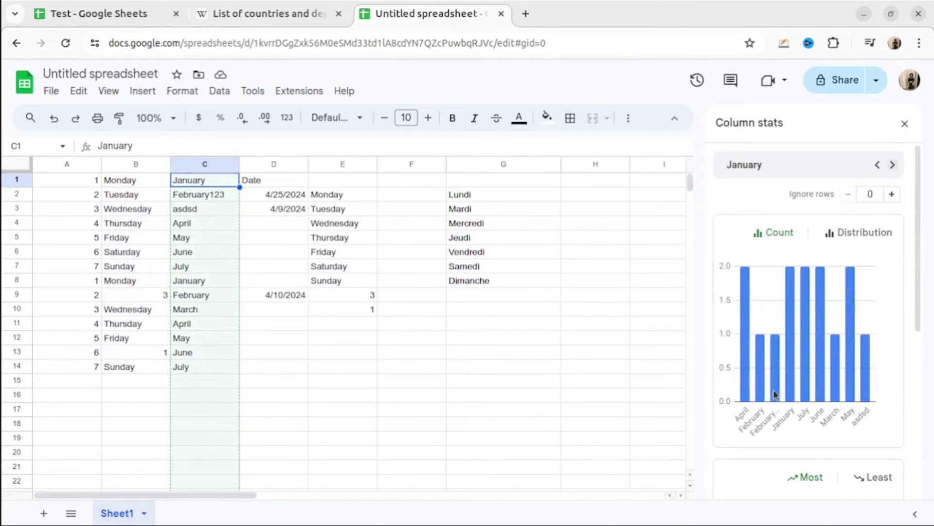
scroll(837, 331, down, 2)
scroll(861, 302, up, 1)
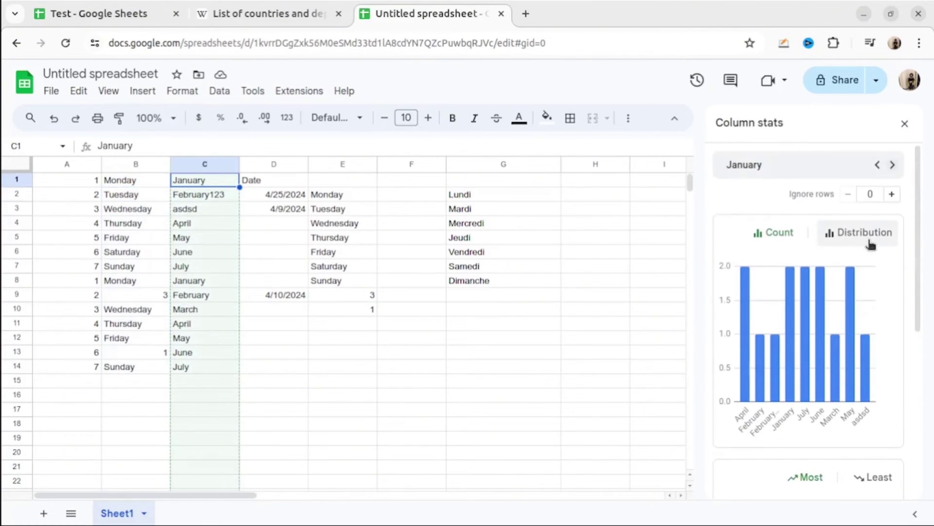
click(871, 245)
click(778, 233)
scroll(833, 361, down, 1)
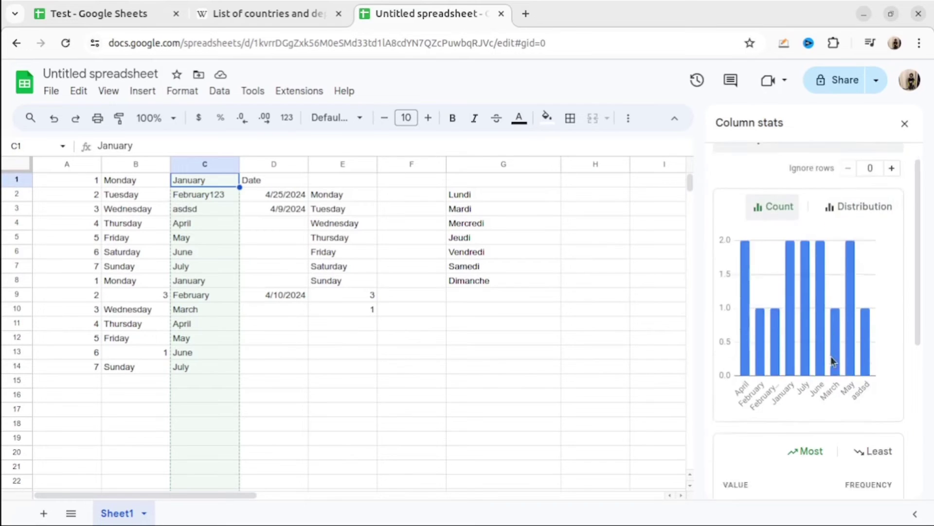
scroll(834, 361, down, 5)
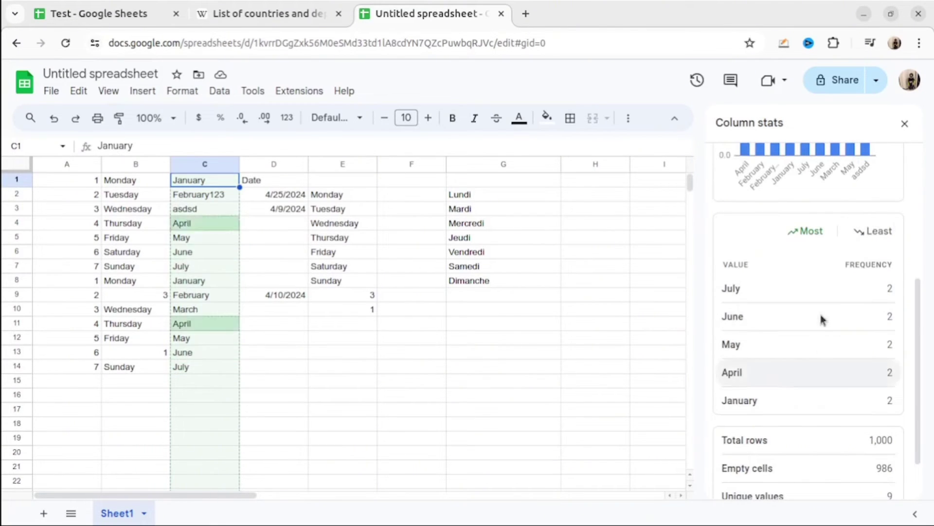
scroll(836, 412, down, 2)
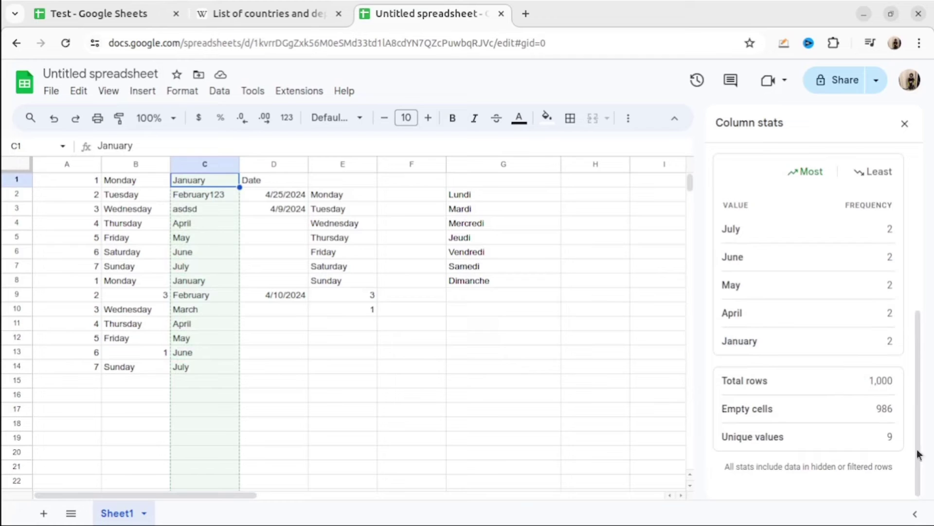
scroll(862, 356, up, 5)
scroll(839, 228, up, 1)
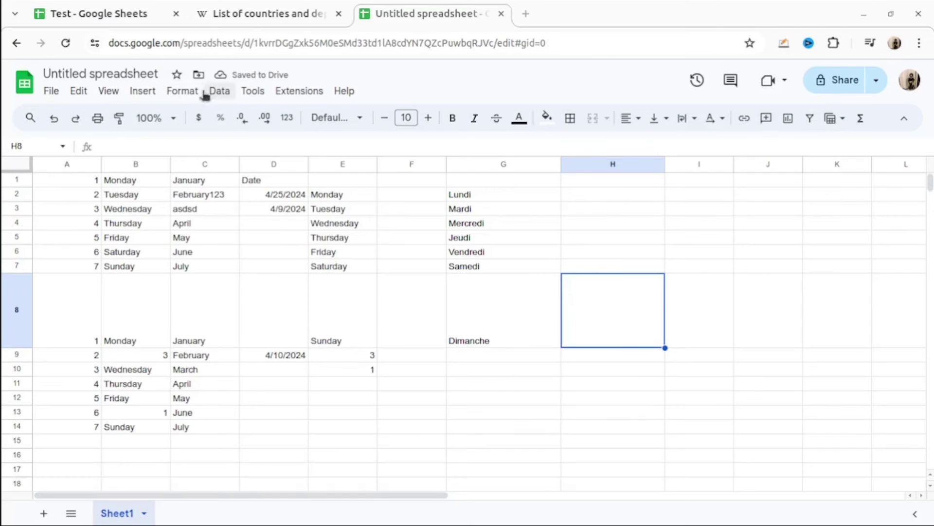
Step: Insert a red cartoon frog from a Google Images search for 'red frog' over the cells
click(146, 91)
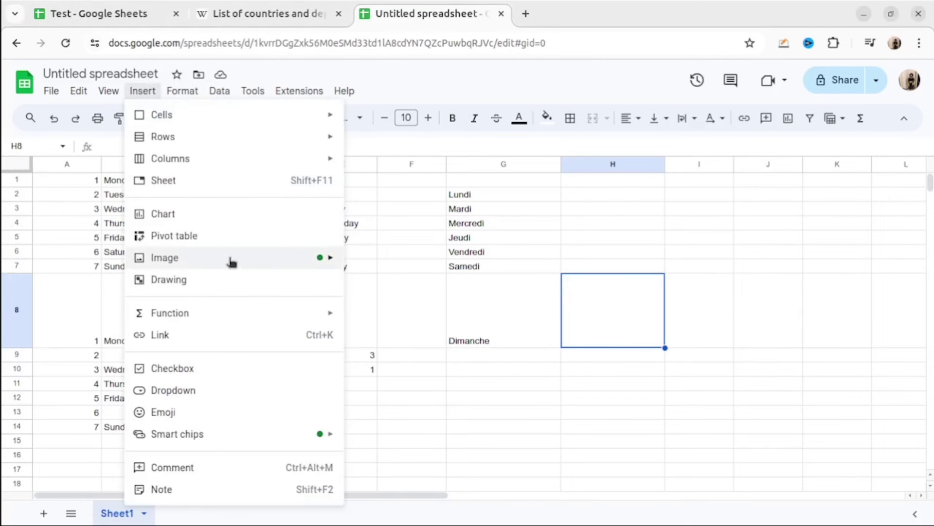
mouse_move(232, 259)
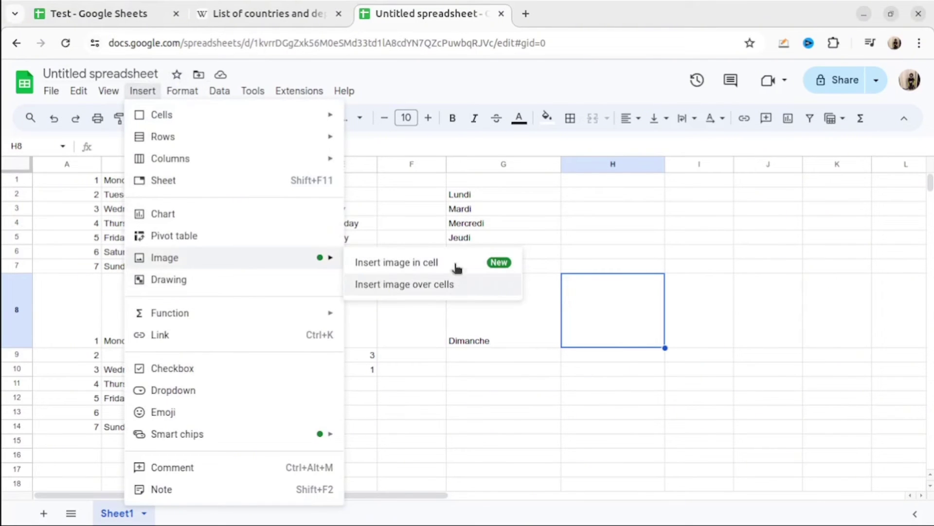
click(450, 287)
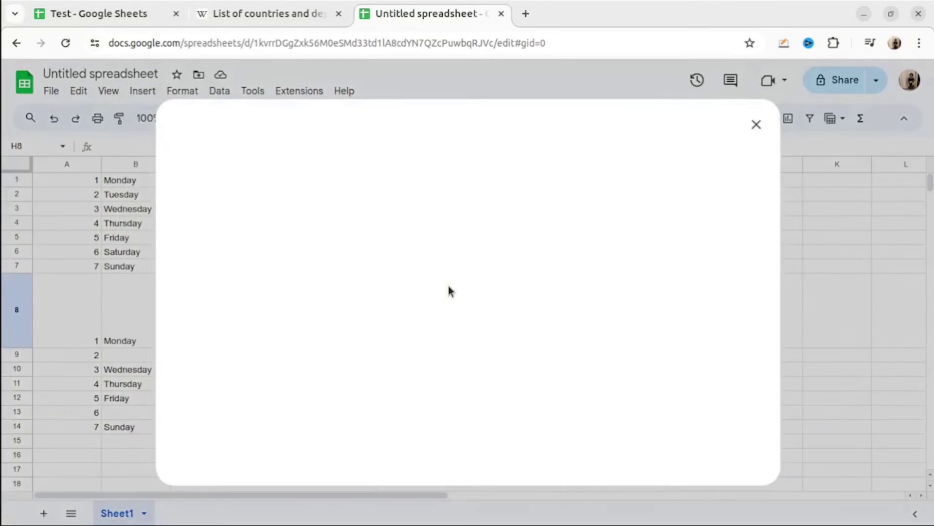
click(519, 162)
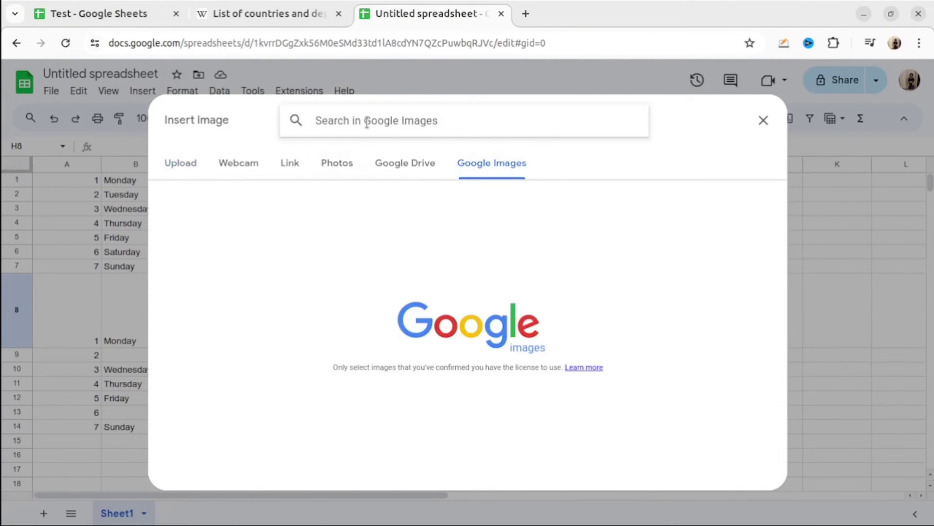
text(red)
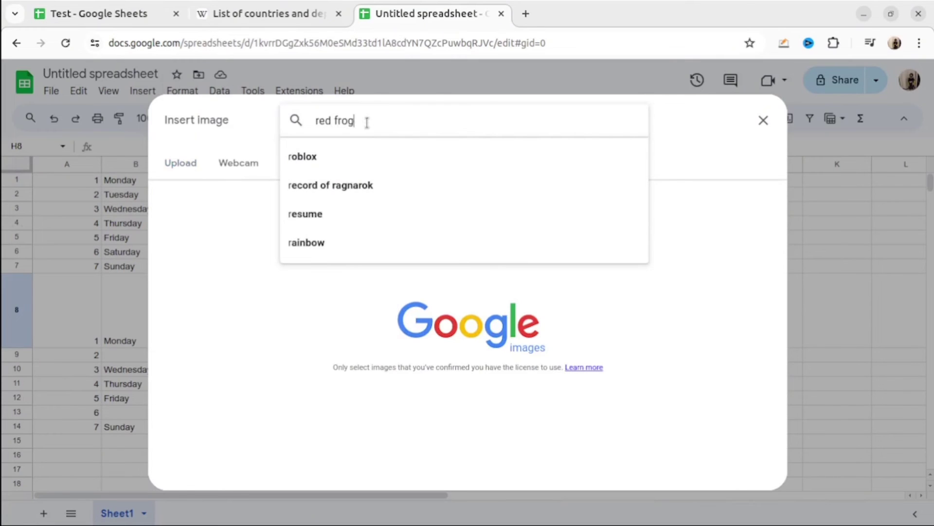
text( frog)
key(Return)
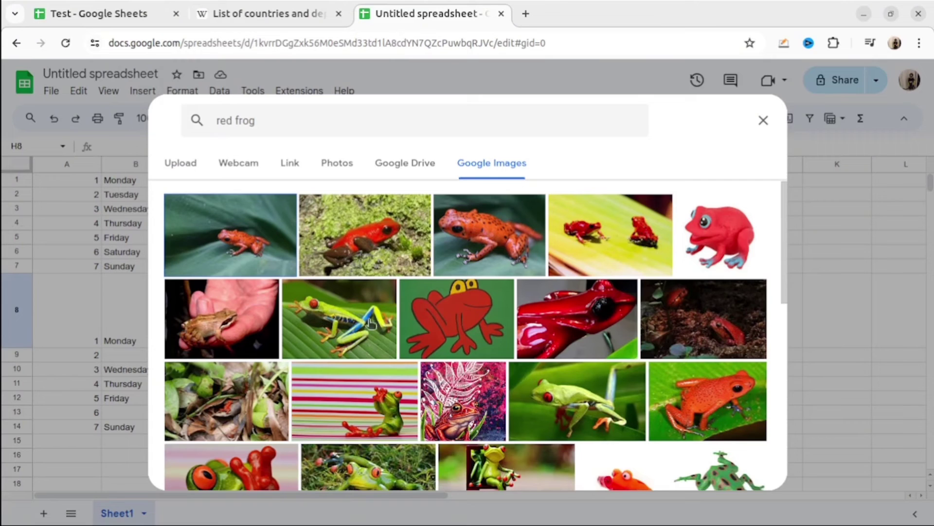
click(458, 324)
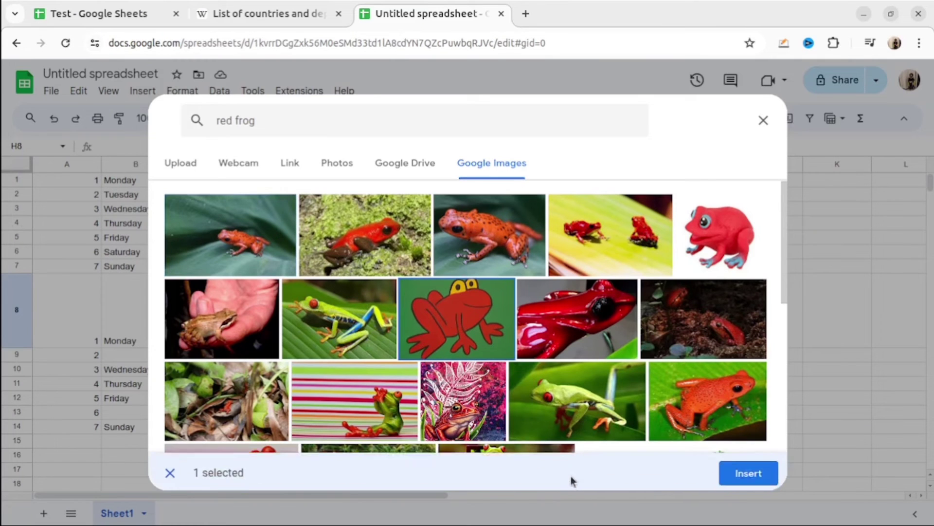
click(752, 471)
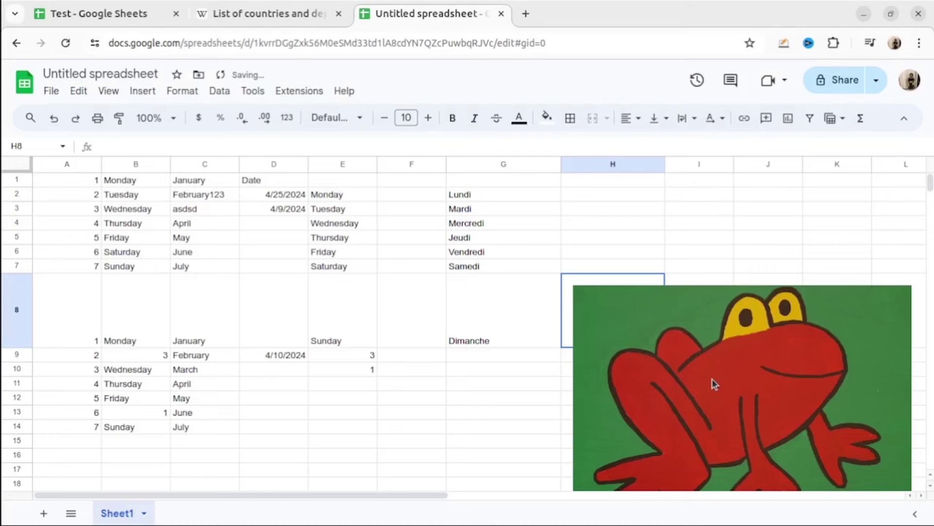
Step: Move the frog image near H8 and put it inside cell H8
drag(711, 379, 621, 343)
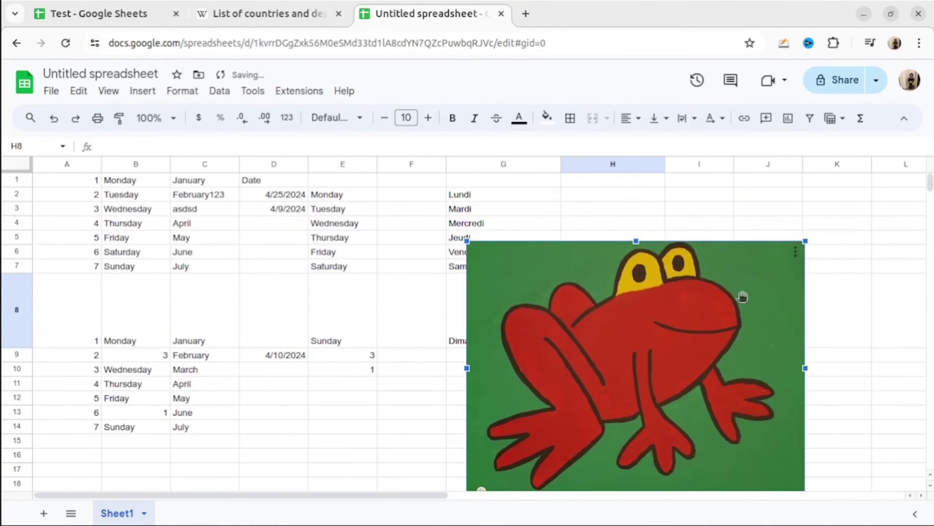
click(796, 251)
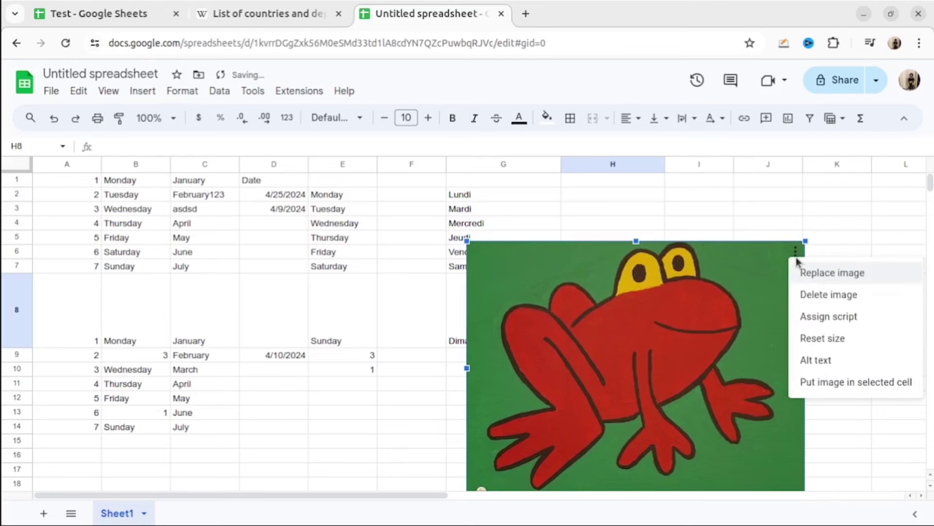
click(825, 383)
click(674, 373)
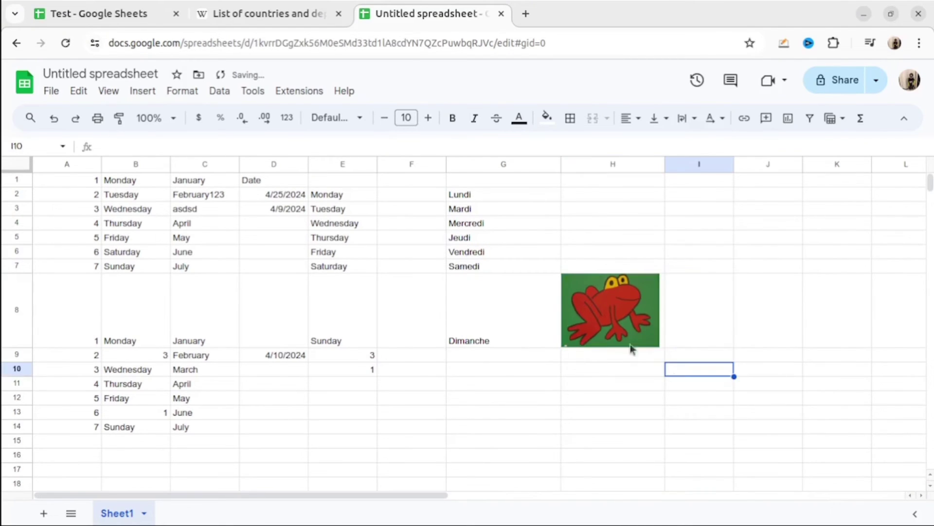
click(616, 307)
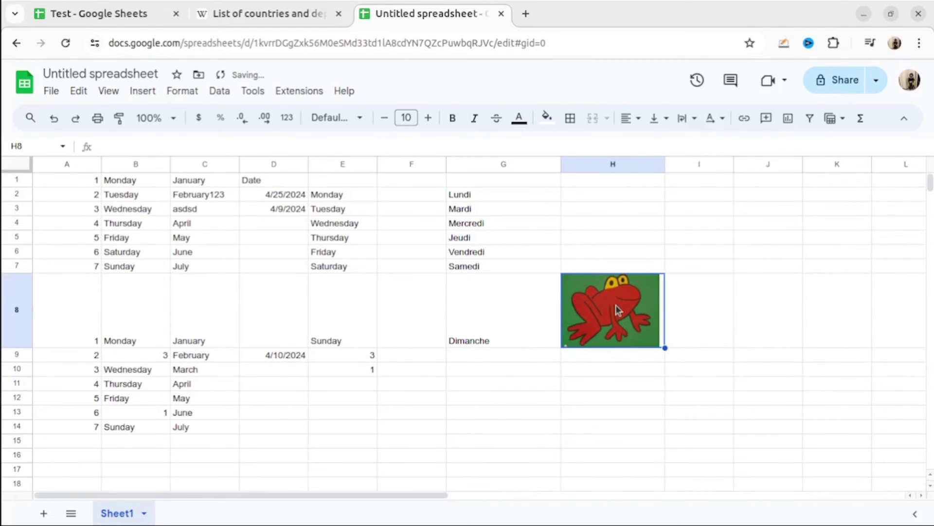
click(835, 310)
Step: Enter =H8 in cell J2 to show a copy of the frog
click(755, 194)
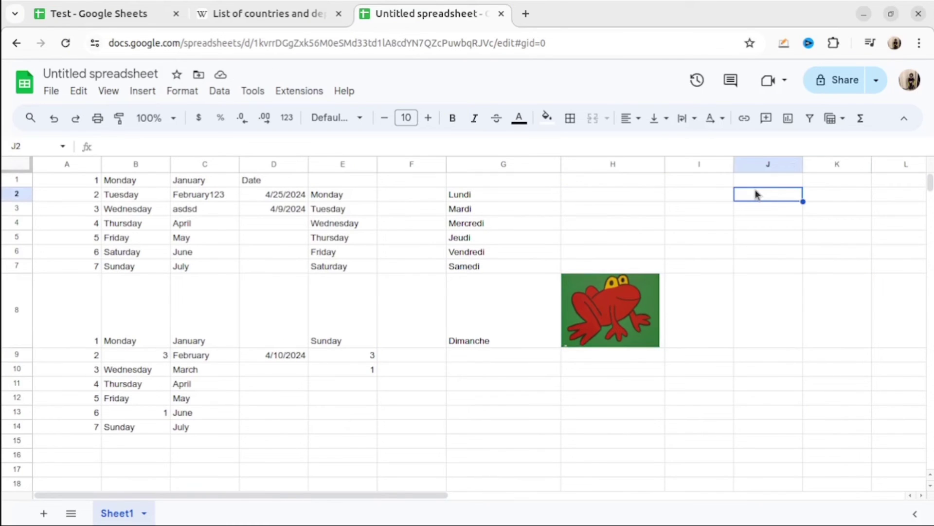
text(=)
click(624, 294)
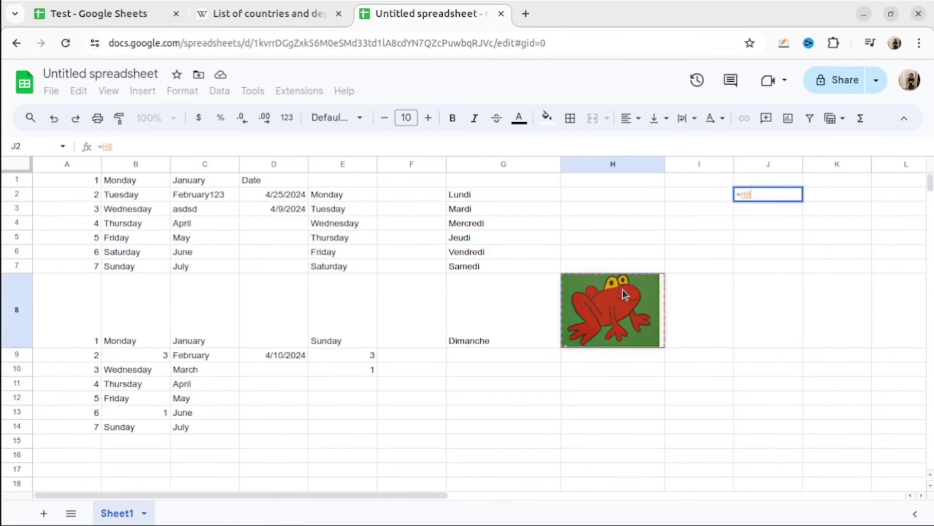
key(Return)
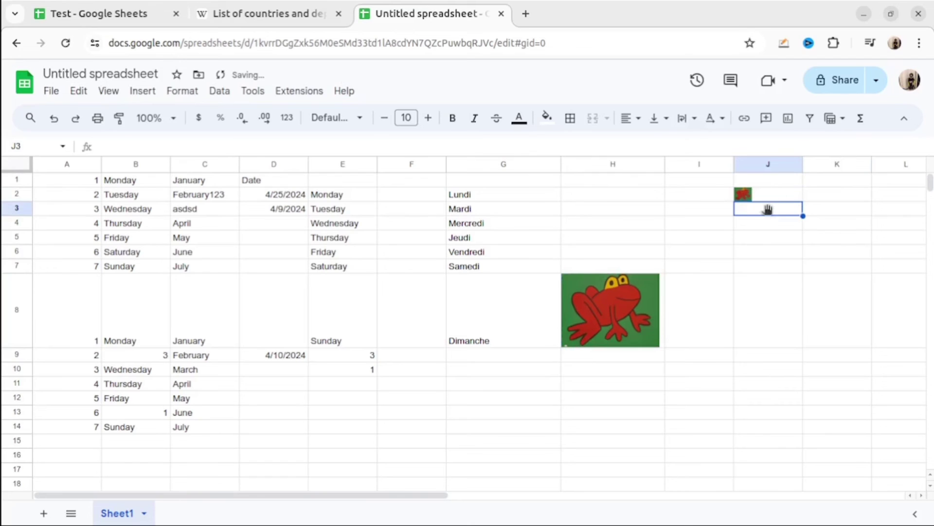
Step: Make row 2 taller so the J2 frog appears larger
click(24, 196)
drag(18, 201, 17, 282)
click(781, 336)
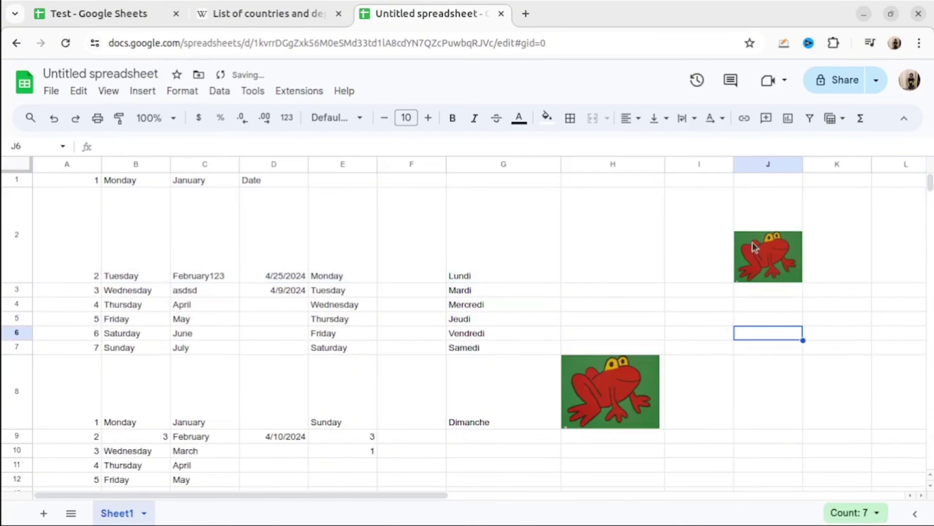
click(754, 246)
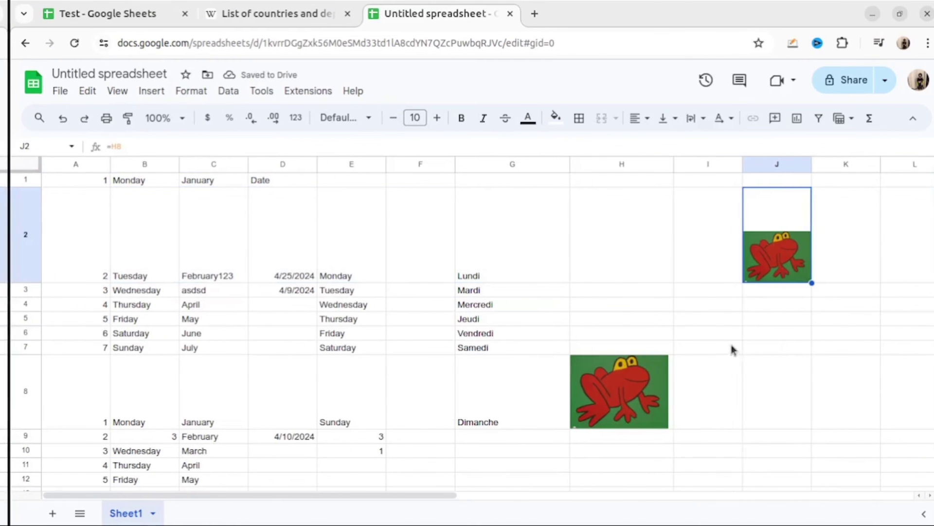